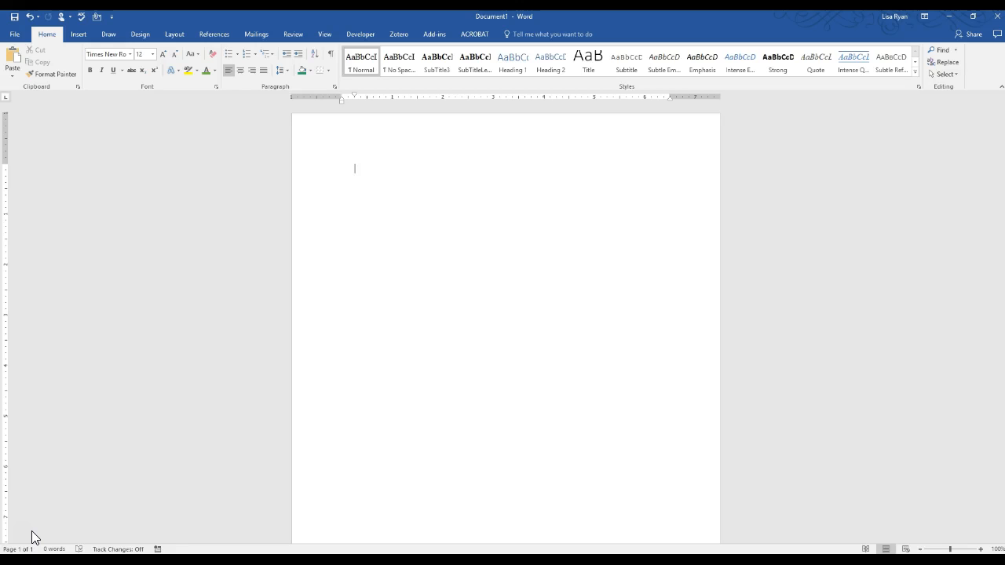
Step: Generate a two-sentence sample paragraph with =rand(1,2) and paste two more copies of it below
text(=rand(1,2))
key(Return)
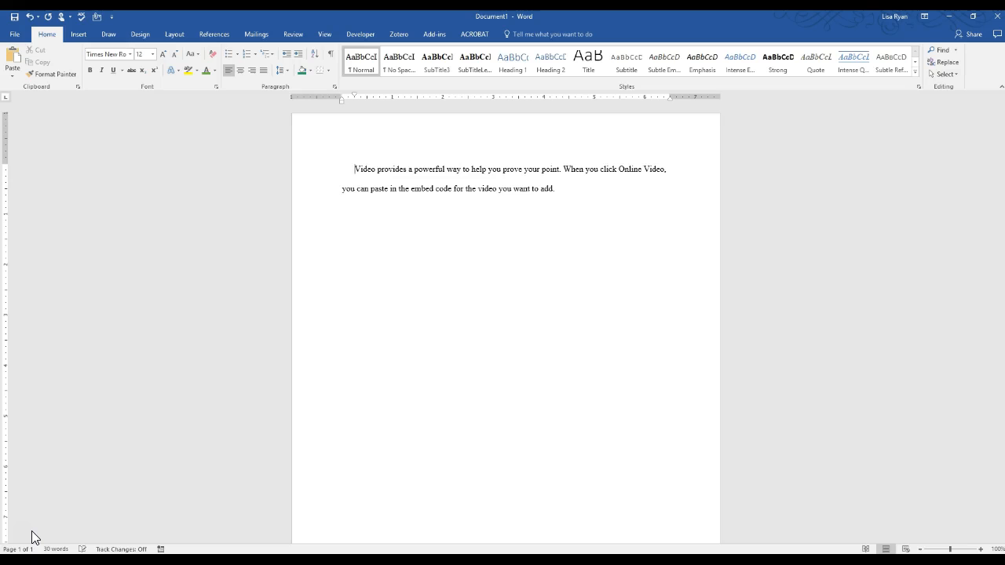
key(ctrl+a)
key(ctrl+c)
key(ctrl+End)
key(ctrl+v)
key(ctrl+v)
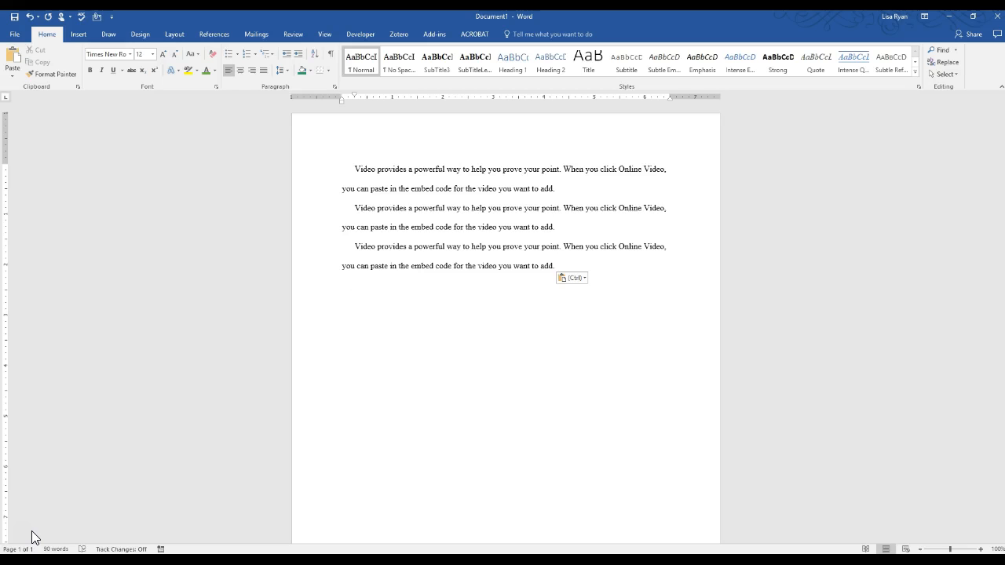
Step: Insert a table with two columns and one row below the three paragraphs
click(16, 17)
click(79, 33)
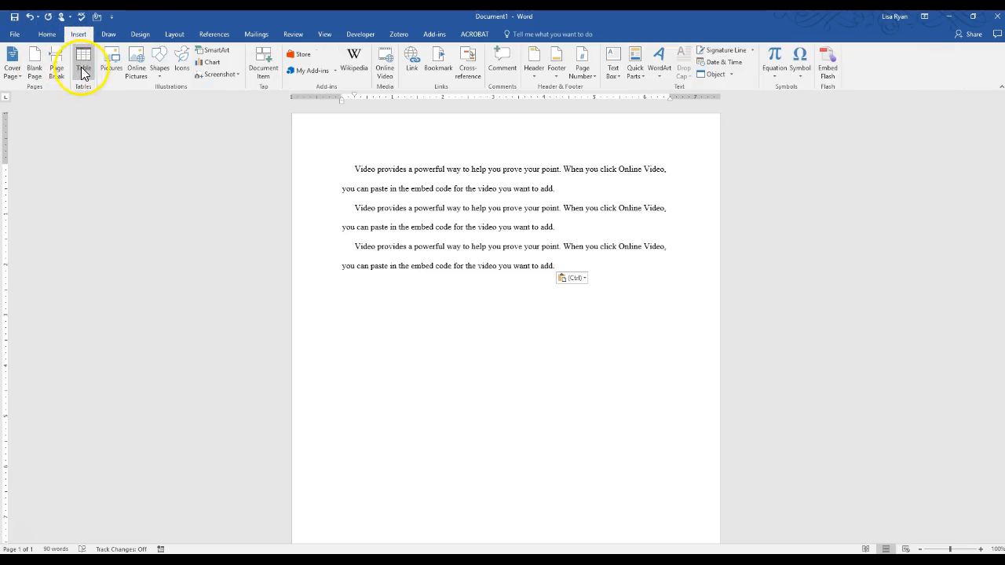
click(81, 67)
click(92, 99)
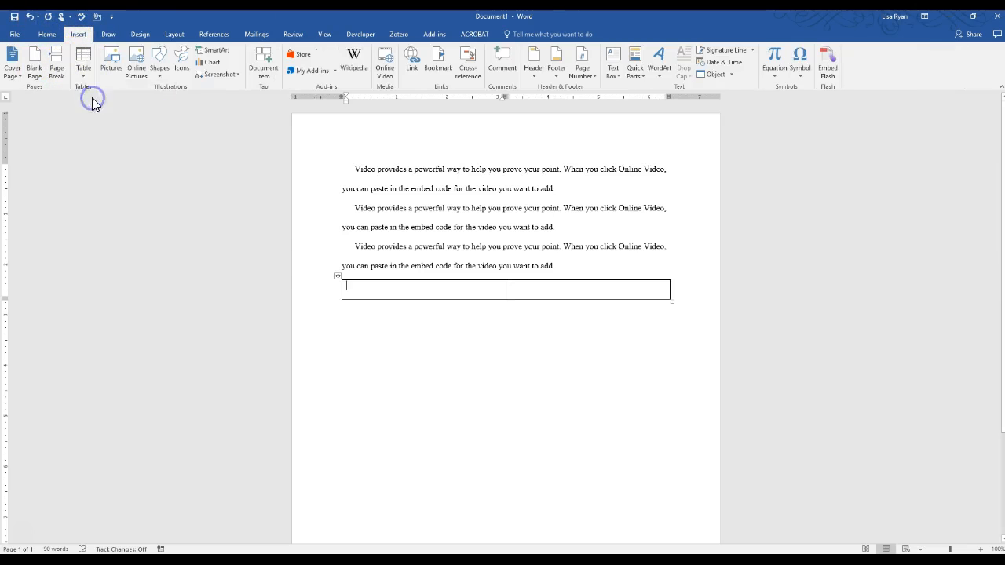
Step: Stretch the table down the page by adding 13 blank lines in its first cell
click(368, 294)
key(Return)
key(Return)
key(Return)
key(Return)
key(Return)
key(Return)
key(Return)
key(Return)
key(Return)
key(Return)
key(Return)
key(Return)
key(Return)
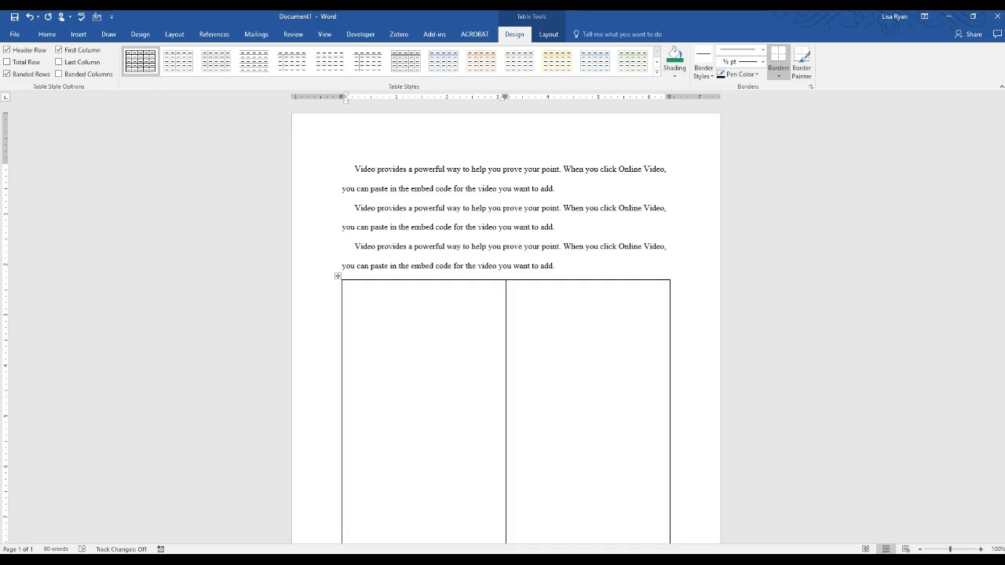
Step: Paste four copies of the sample paragraph at the start of the table's first cell
click(355, 285)
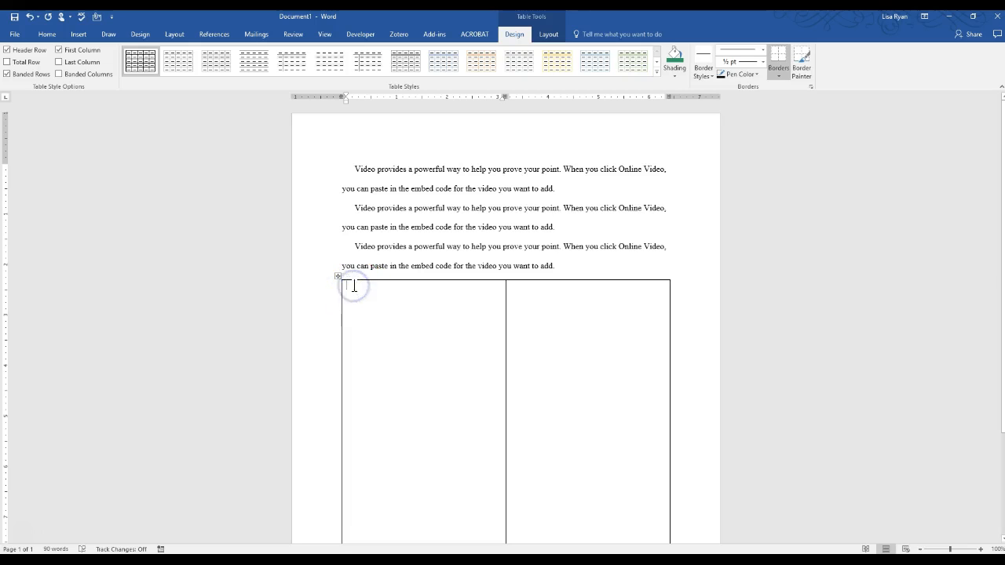
key(ctrl+v)
key(ctrl+v)
key(ctrl+v)
key(ctrl+v)
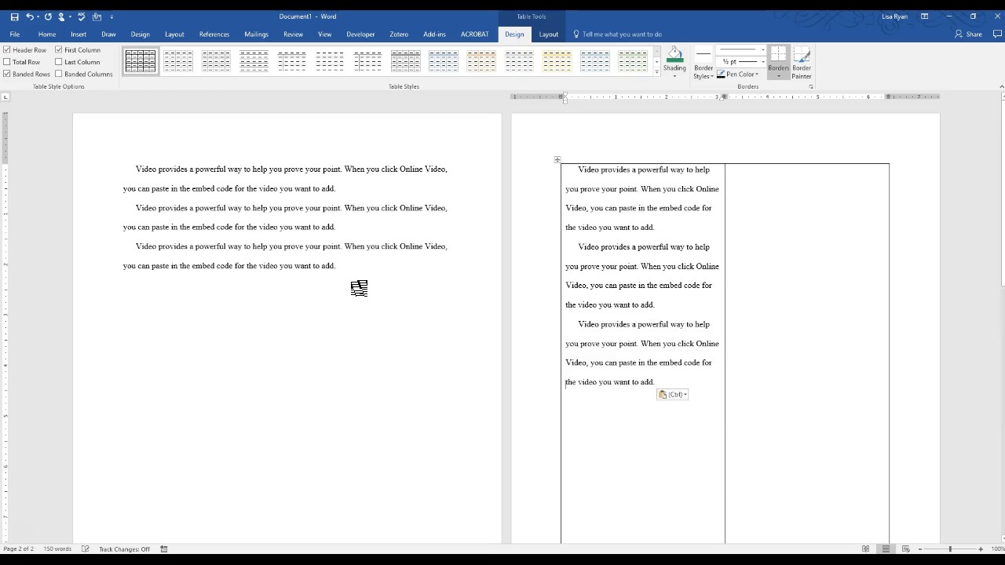
Step: Paste five copies of the sample paragraph into the table's second cell
click(776, 183)
key(ctrl+v)
key(ctrl+v)
key(ctrl+v)
key(ctrl+v)
key(ctrl+v)
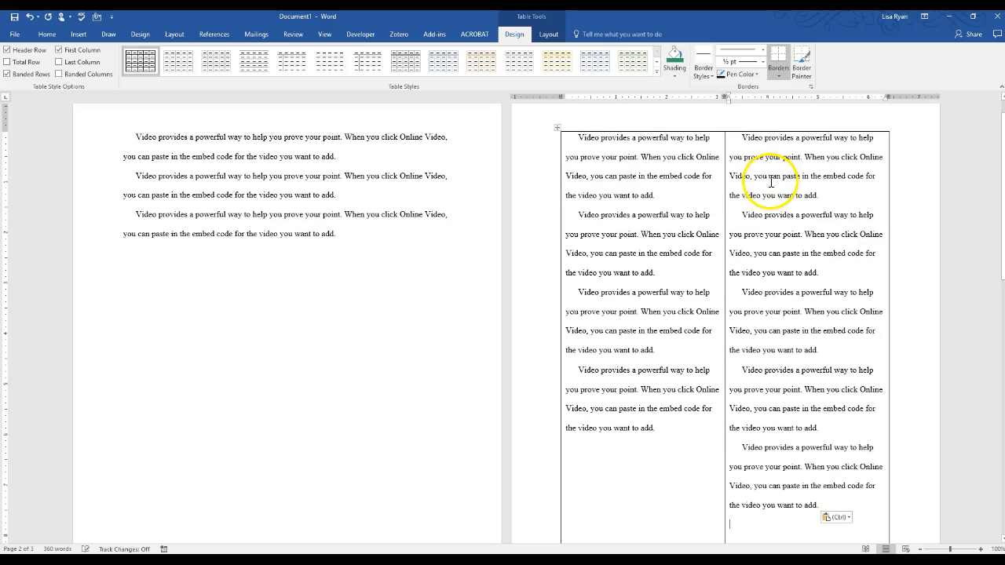
Step: Delete the surplus paragraphs at the end of both table cells so each keeps three, copying the last one before removing it
click(559, 128)
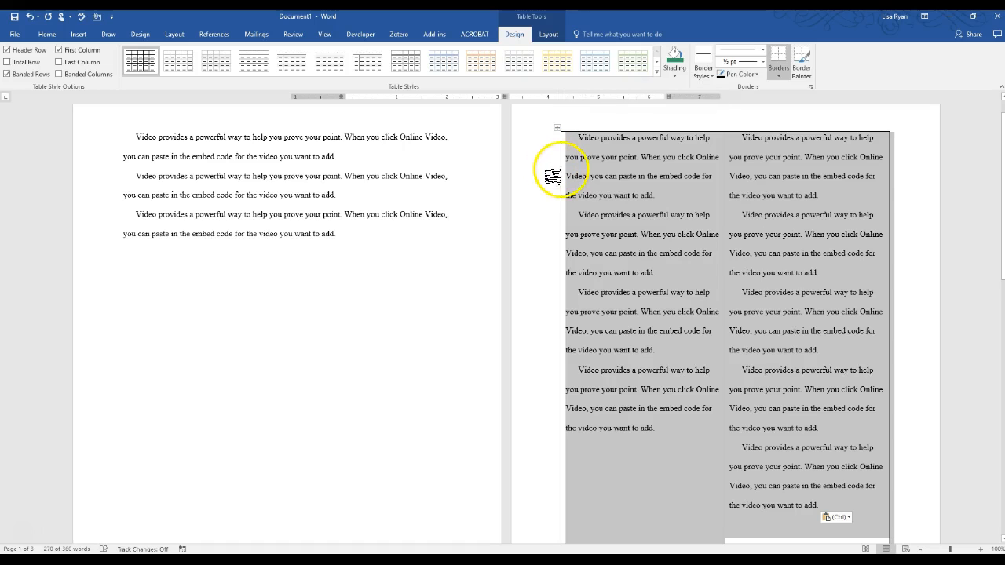
click(662, 437)
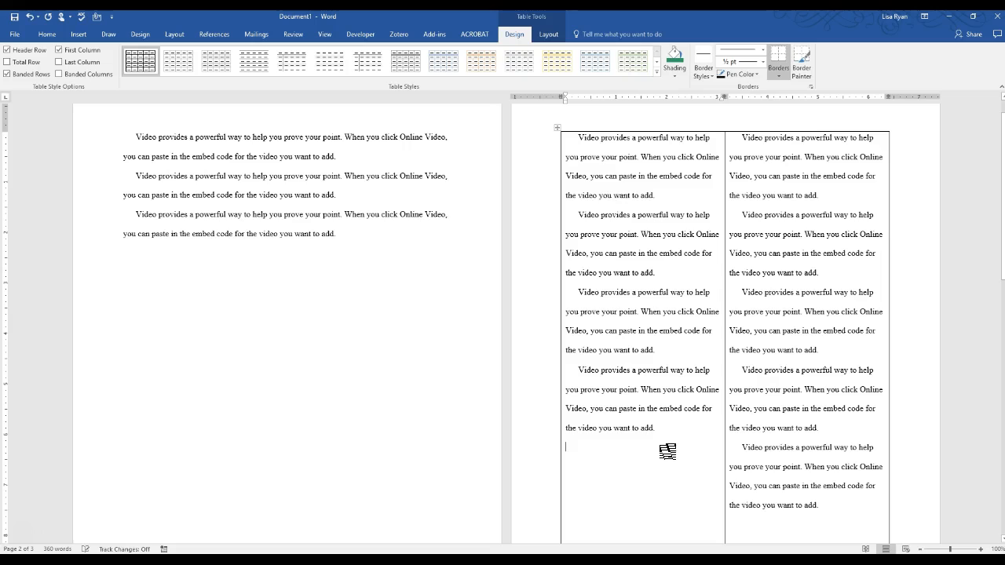
drag(828, 511, 743, 448)
key(Delete)
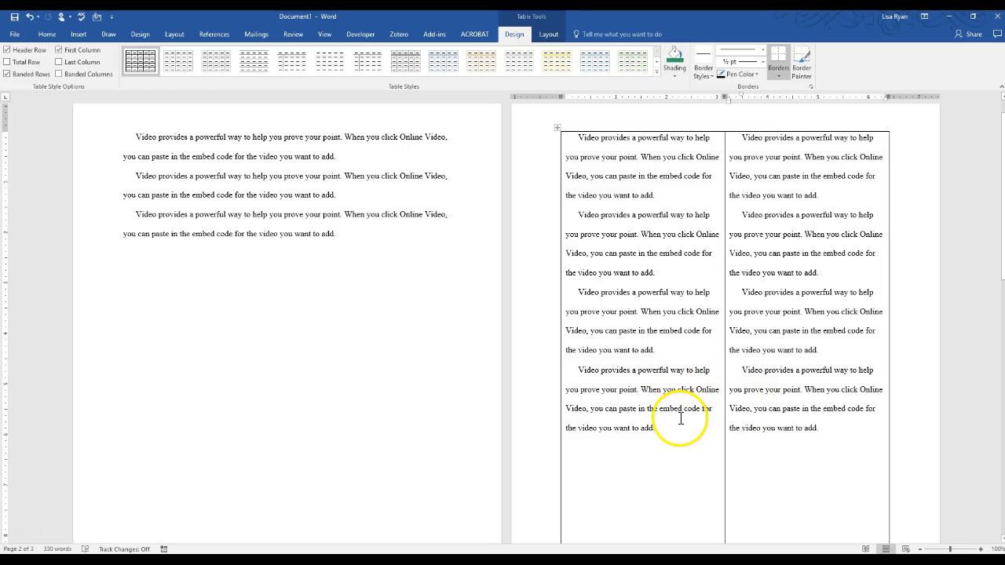
drag(668, 432, 581, 373)
key(Delete)
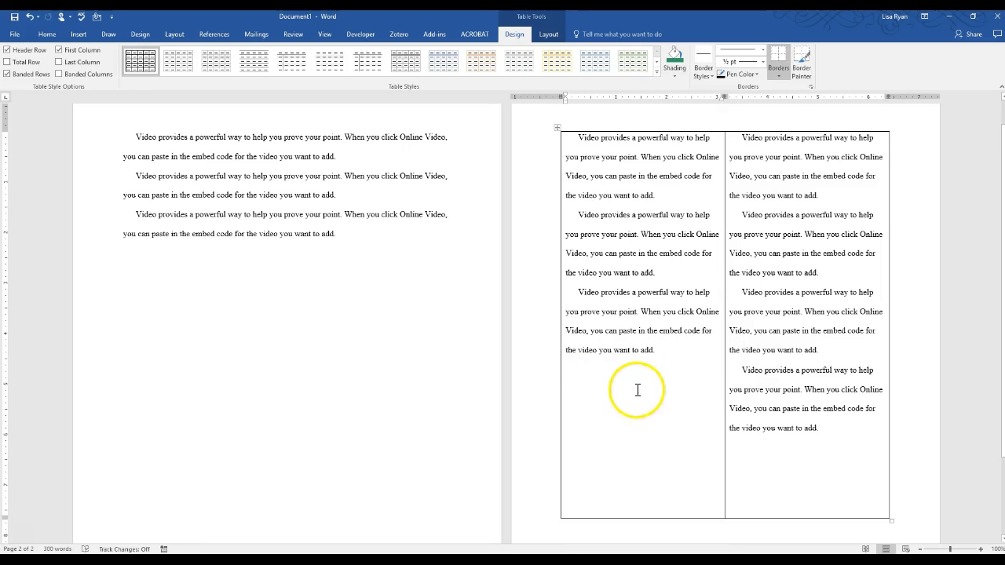
drag(832, 432, 732, 365)
key(ctrl+c)
key(Delete)
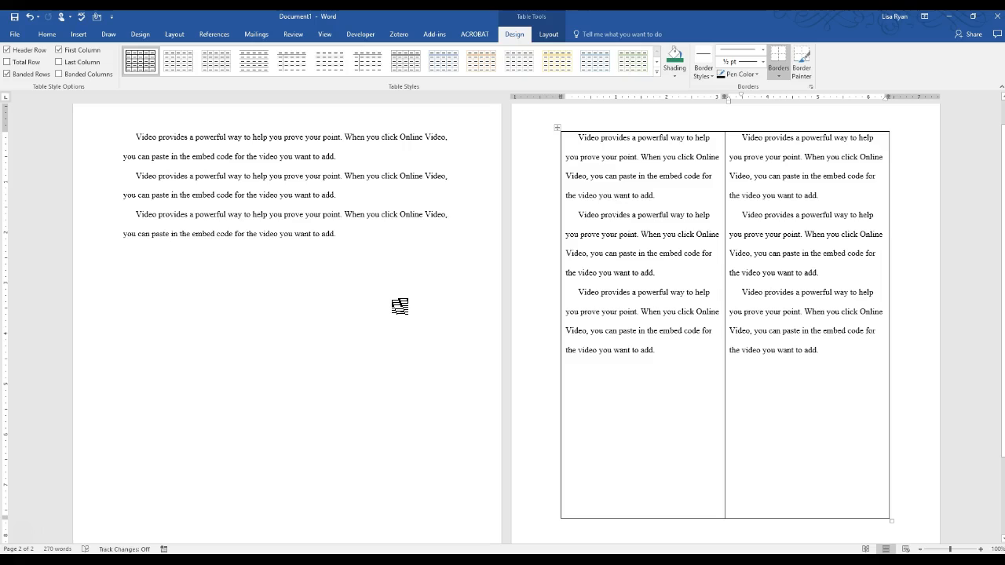
Step: Create a new blank document, generate sample text with =rand(1,2), and paste the copied paragraph twice below it
key(ctrl+n)
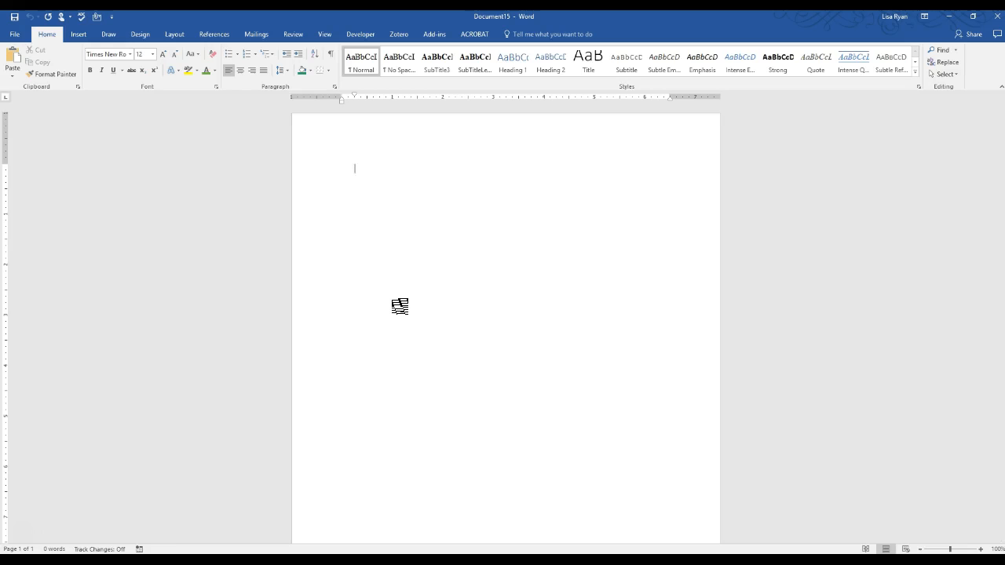
text(=rand)
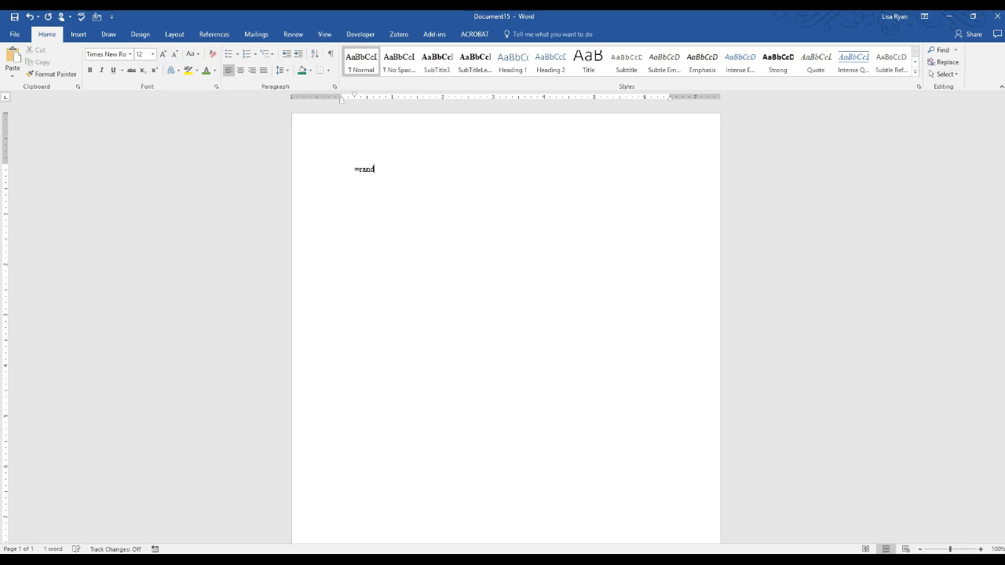
text((1.)
text(,2))
key(Return)
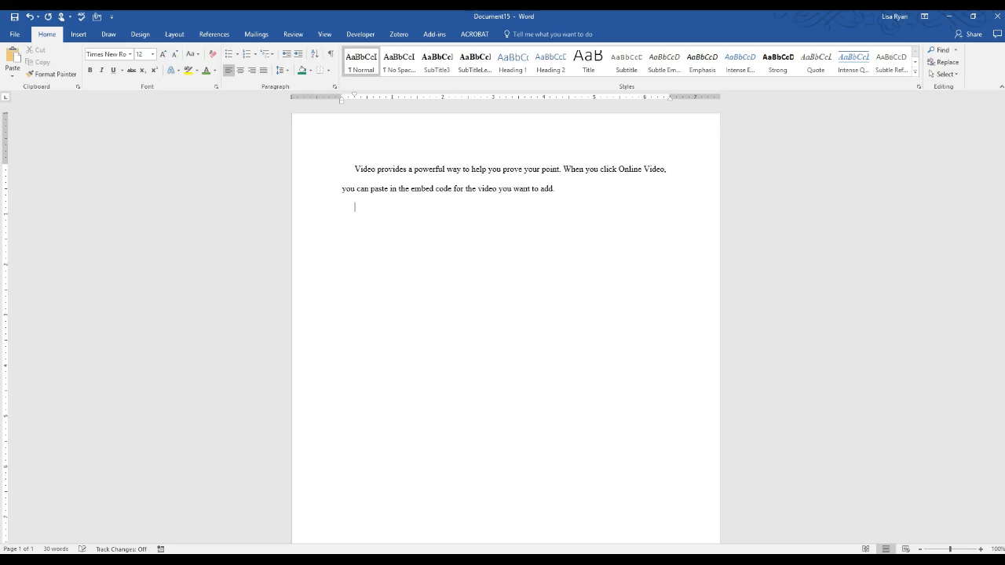
key(ctrl+v)
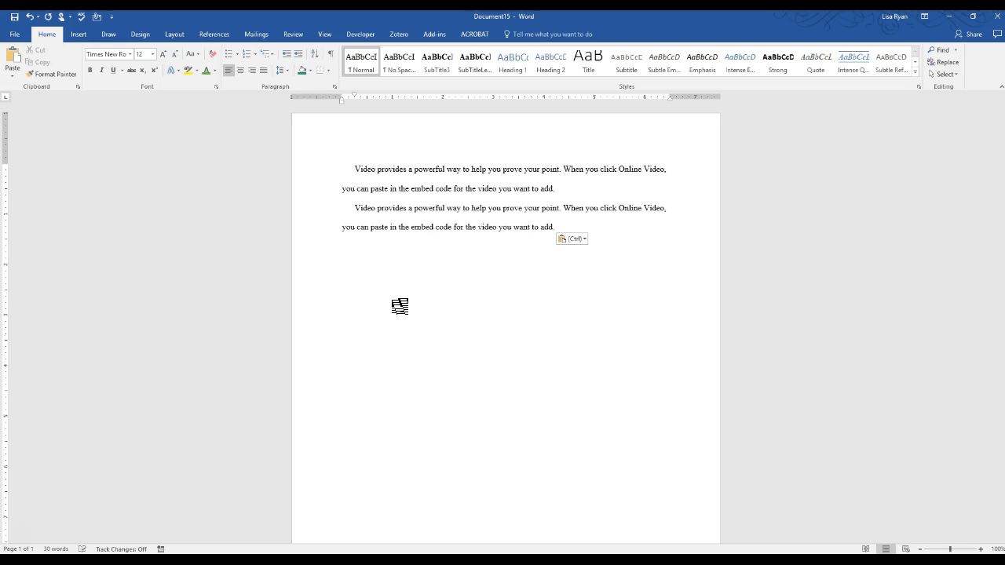
key(ctrl+v)
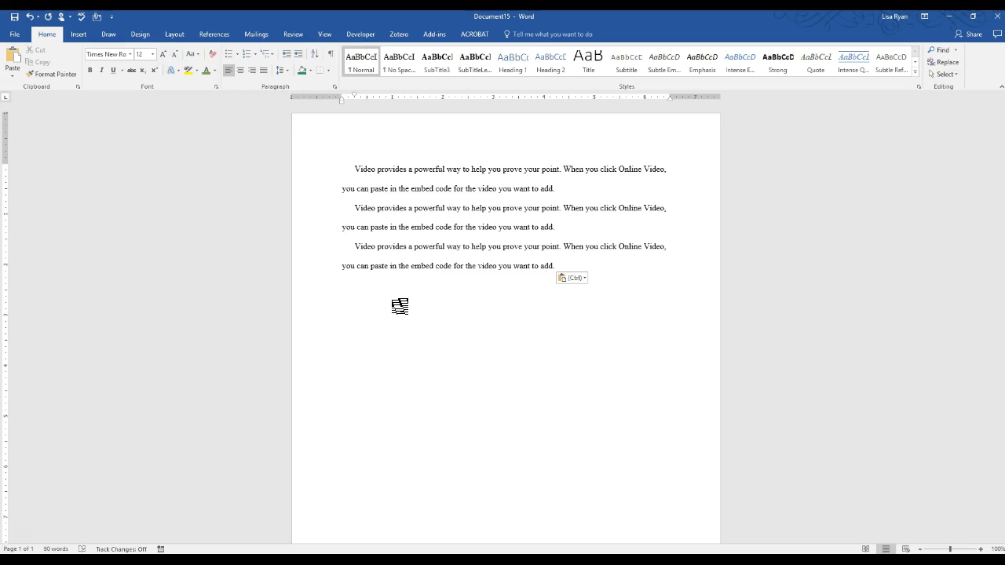
Step: Start a new line after the third paragraph and insert a continuous section break there
key(Return)
click(183, 39)
click(133, 50)
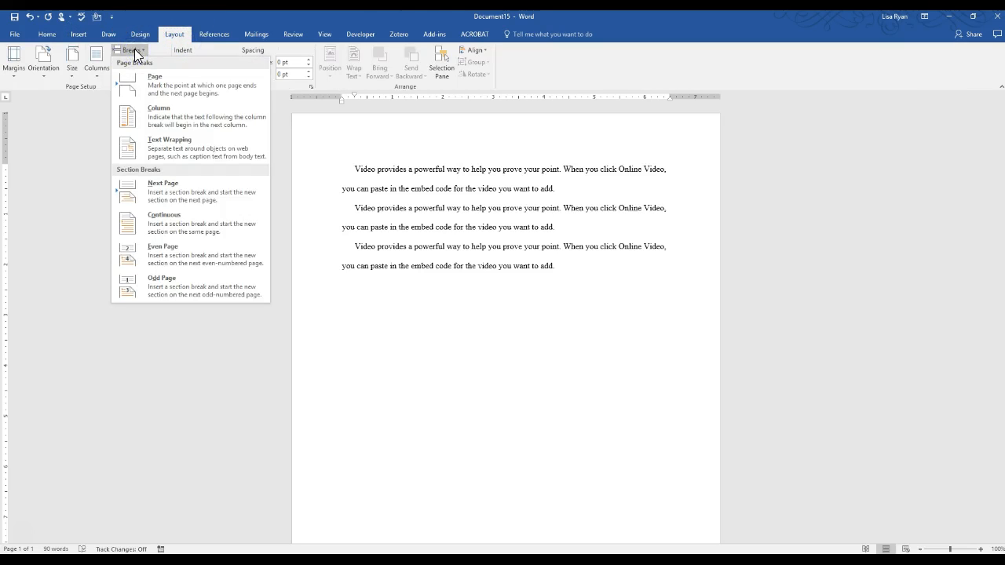
click(153, 226)
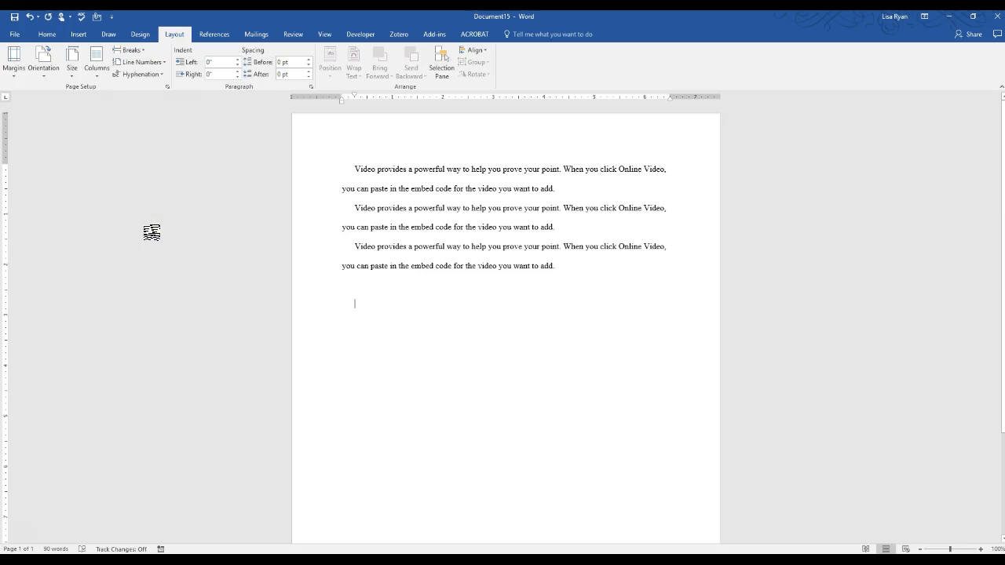
Step: Show the formatting marks and place the insertion point in the text before and after the section break
click(47, 36)
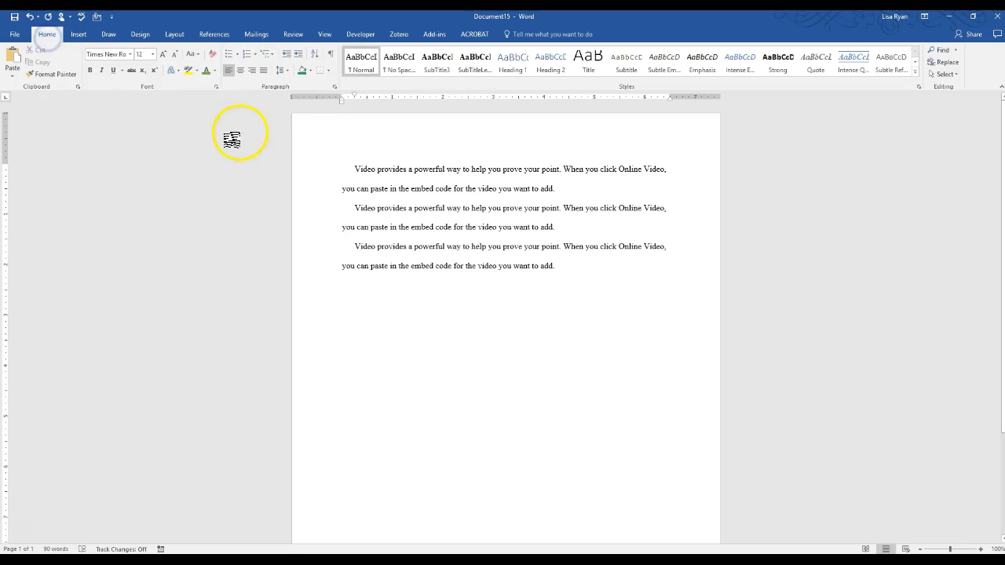
click(331, 55)
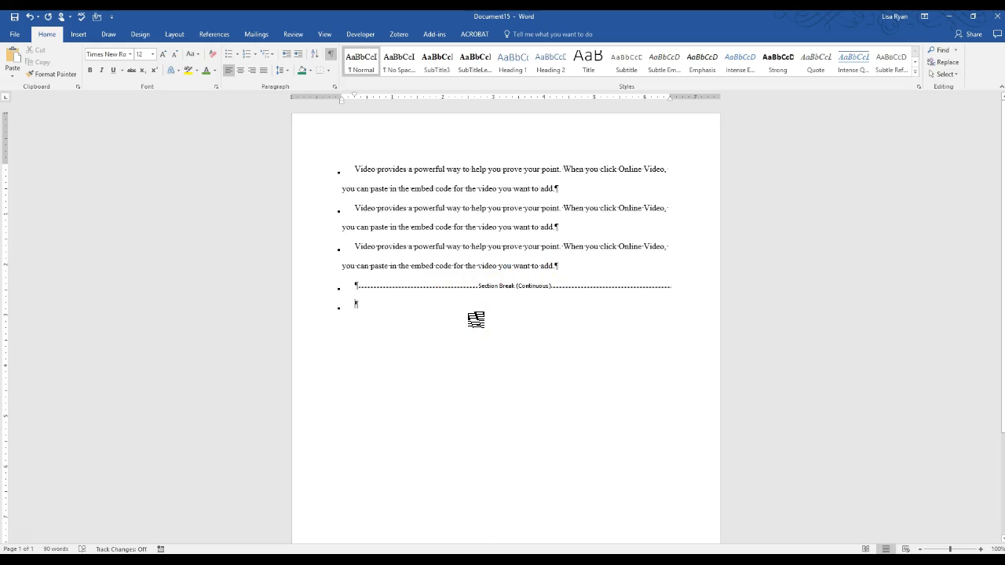
click(429, 209)
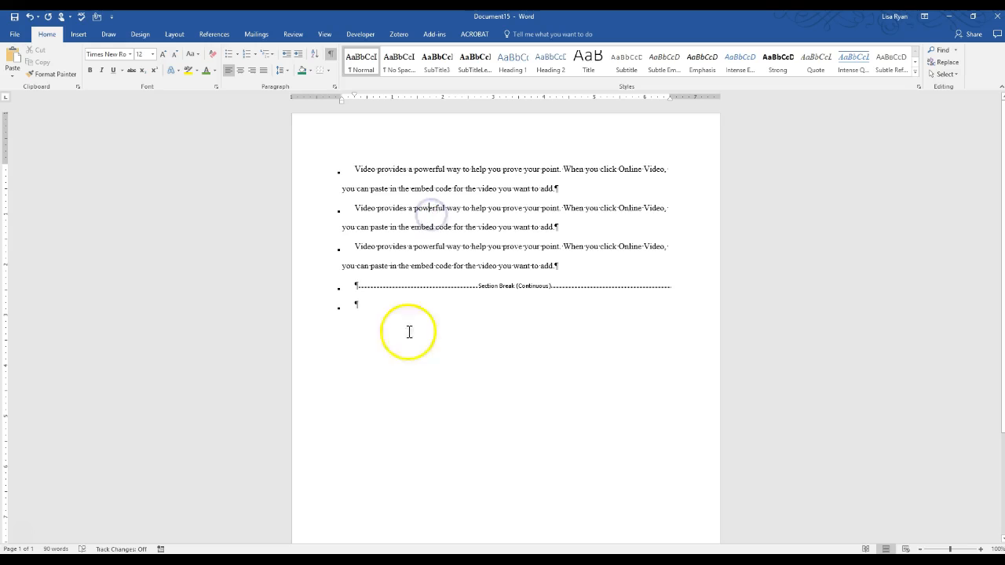
click(403, 386)
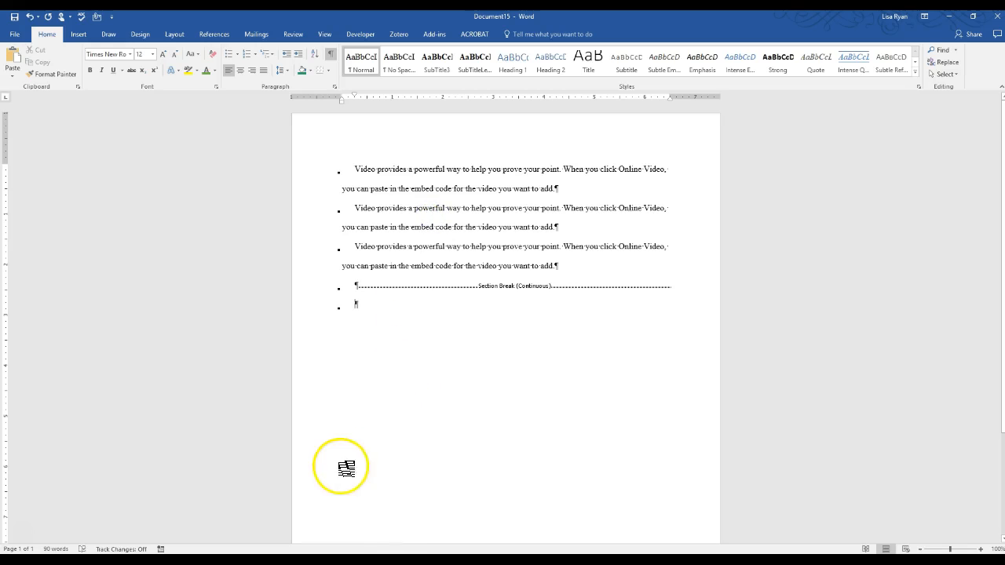
Step: Add the Section indicator to the status bar and check it before and after the section break
right_click(267, 548)
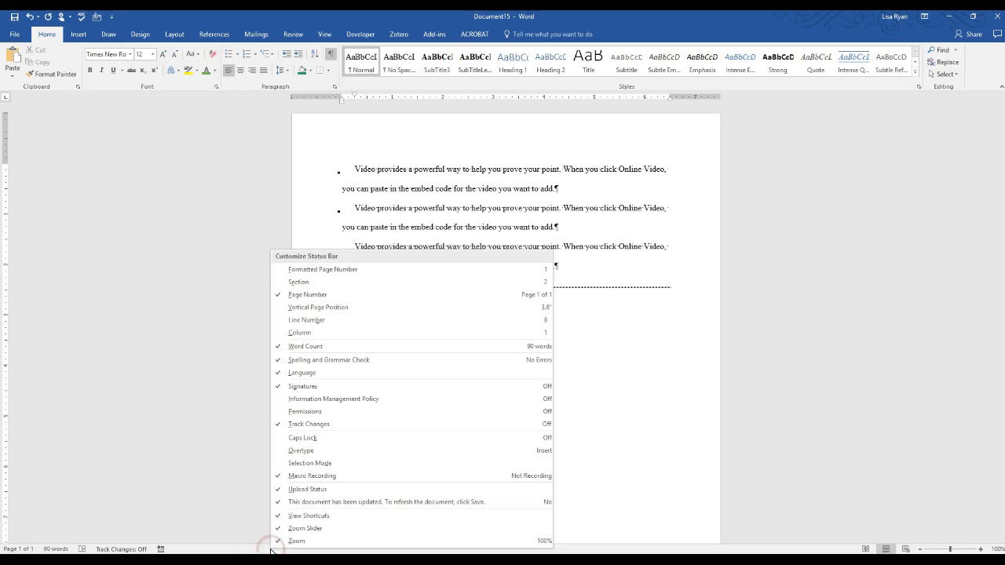
click(289, 282)
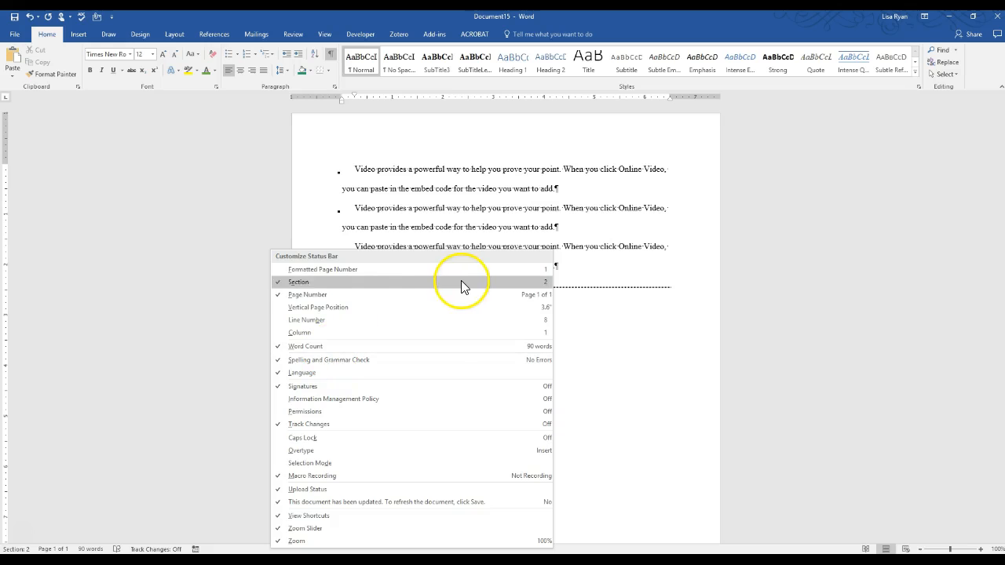
click(611, 338)
click(494, 194)
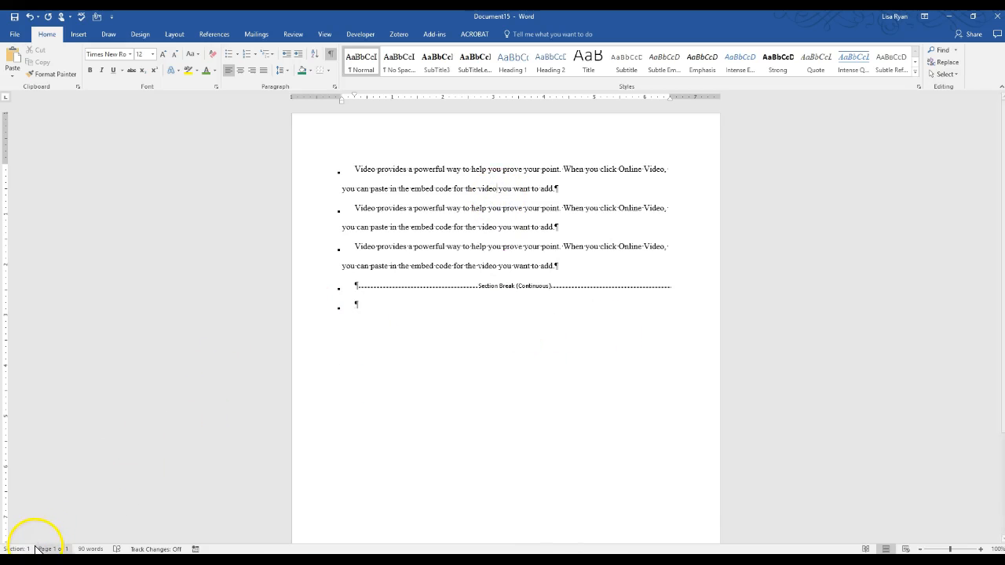
click(359, 304)
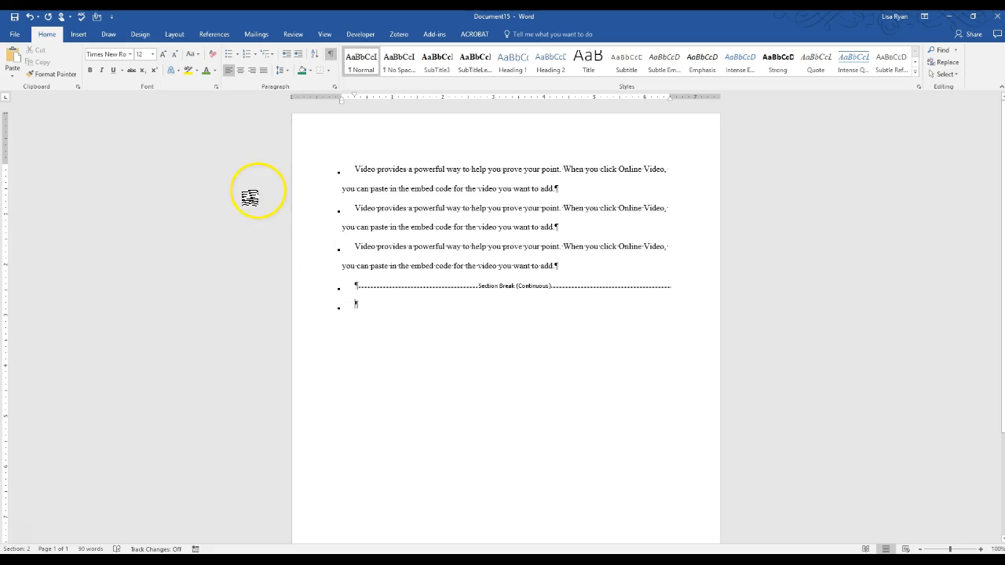
Step: Set the section after the break to two columns and compare the ruler in both sections
click(180, 33)
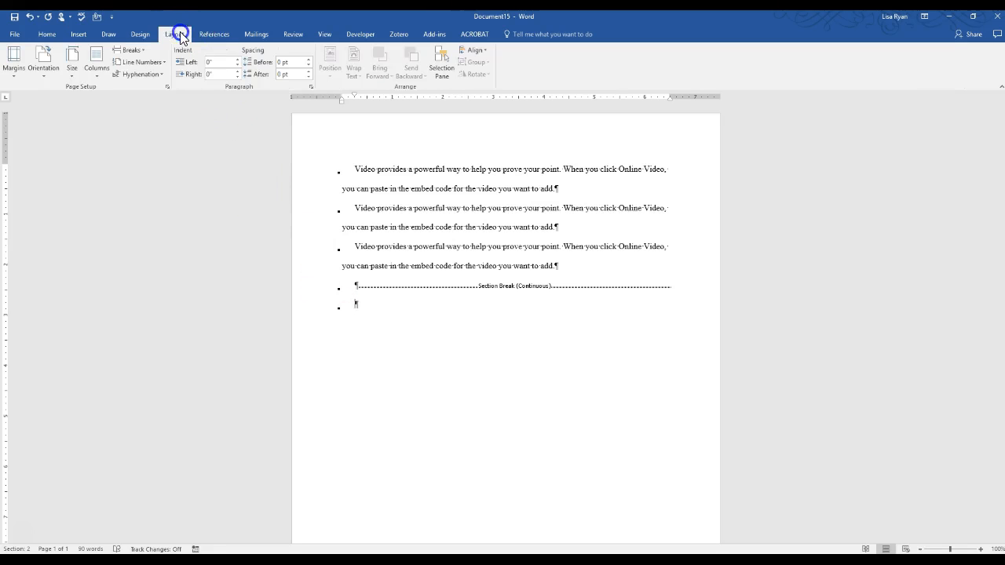
click(98, 75)
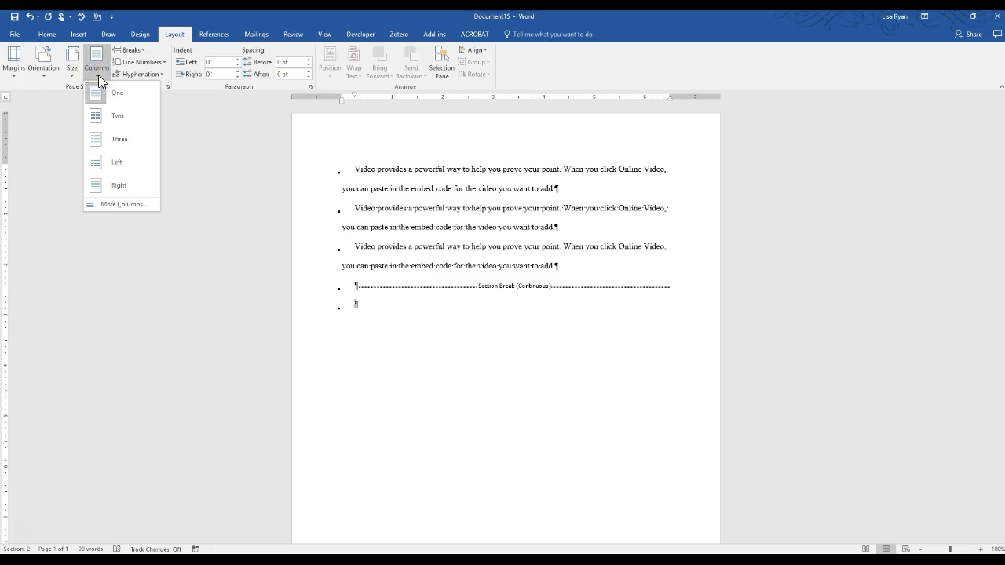
click(99, 114)
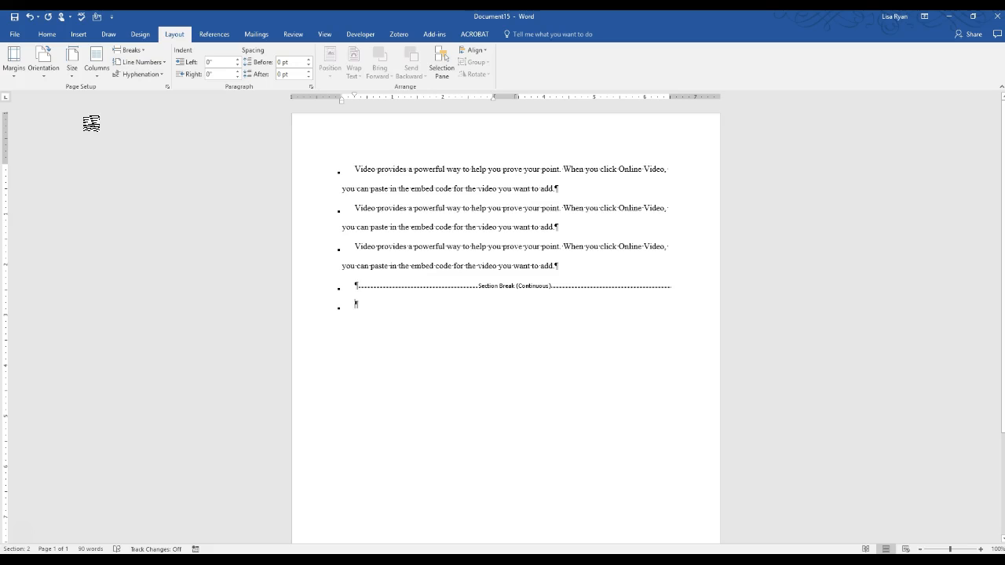
click(356, 169)
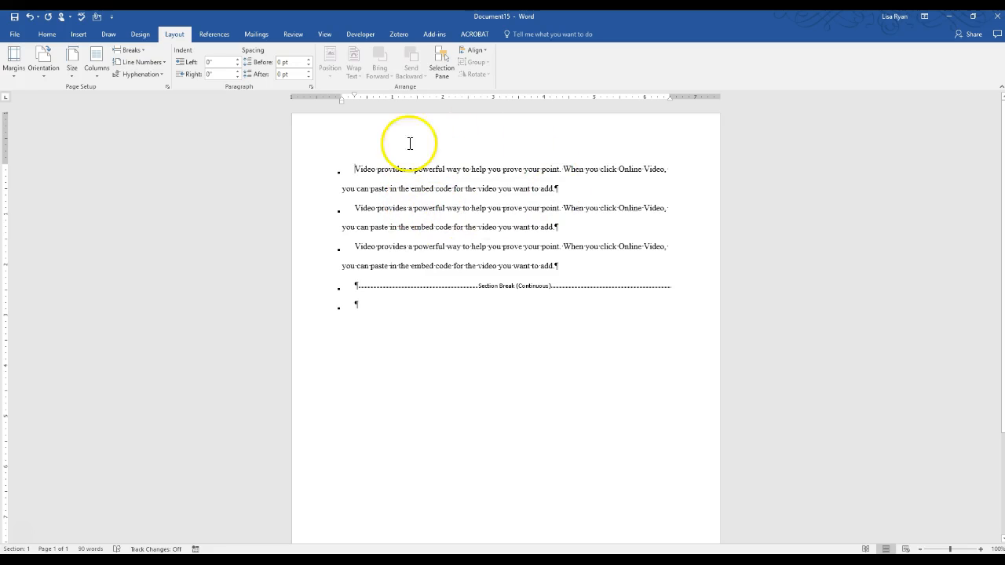
click(355, 305)
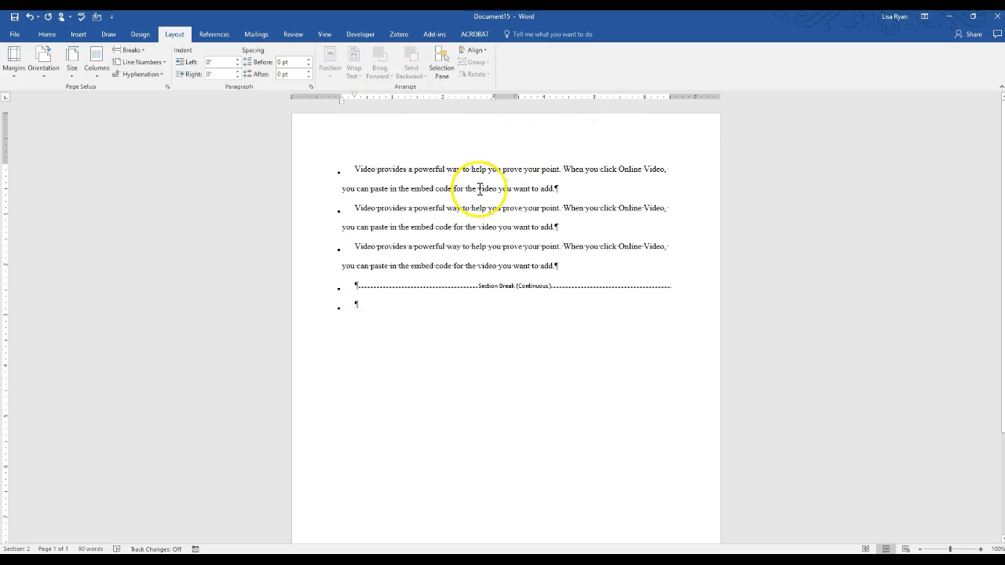
Step: Paste three copies of the sample paragraph into the two-column section below the break
click(364, 311)
key(ctrl+v)
key(ctrl+v)
key(ctrl+v)
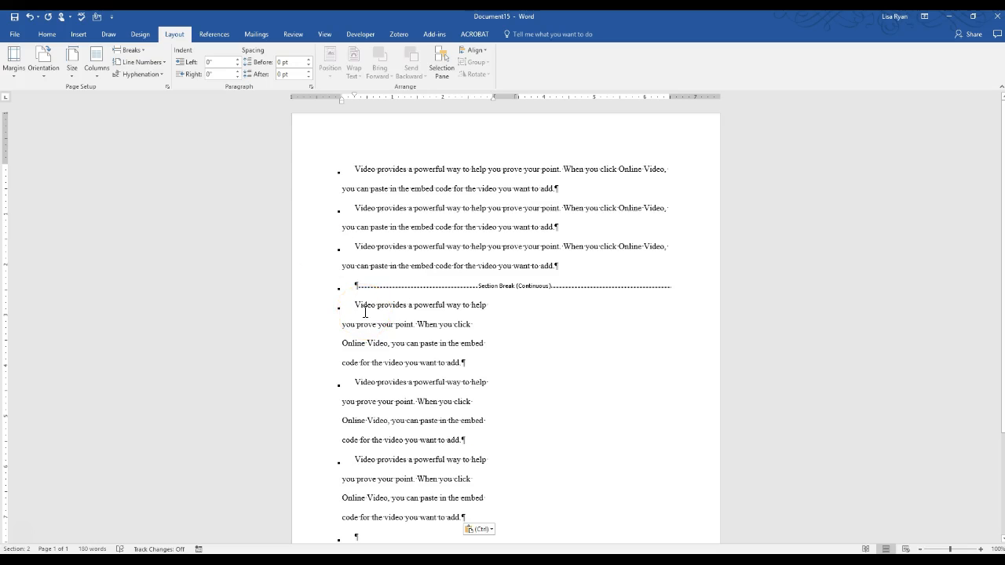
Step: Insert a column break after the first column's text and paste three copies of the sample paragraph into the second column
click(132, 51)
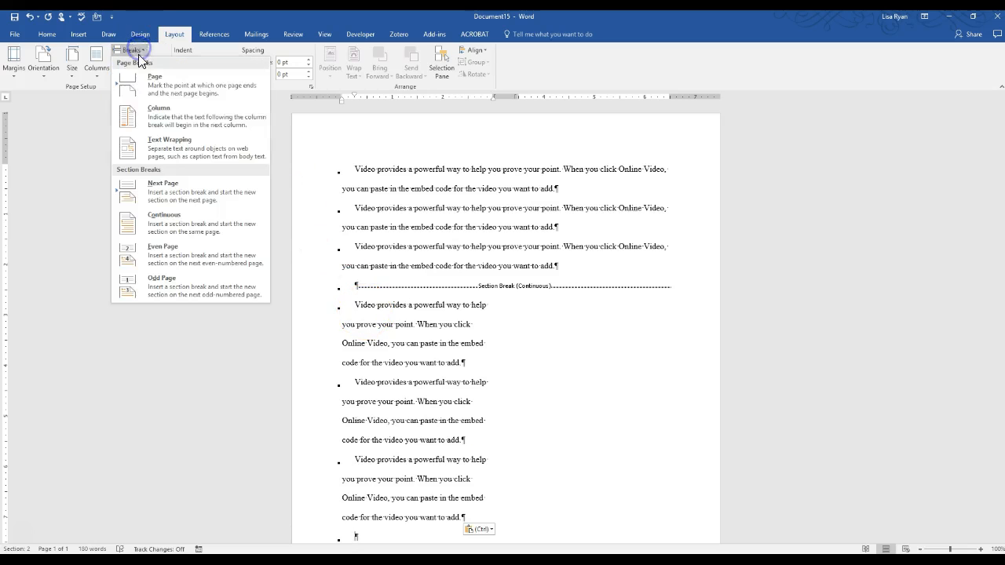
click(154, 110)
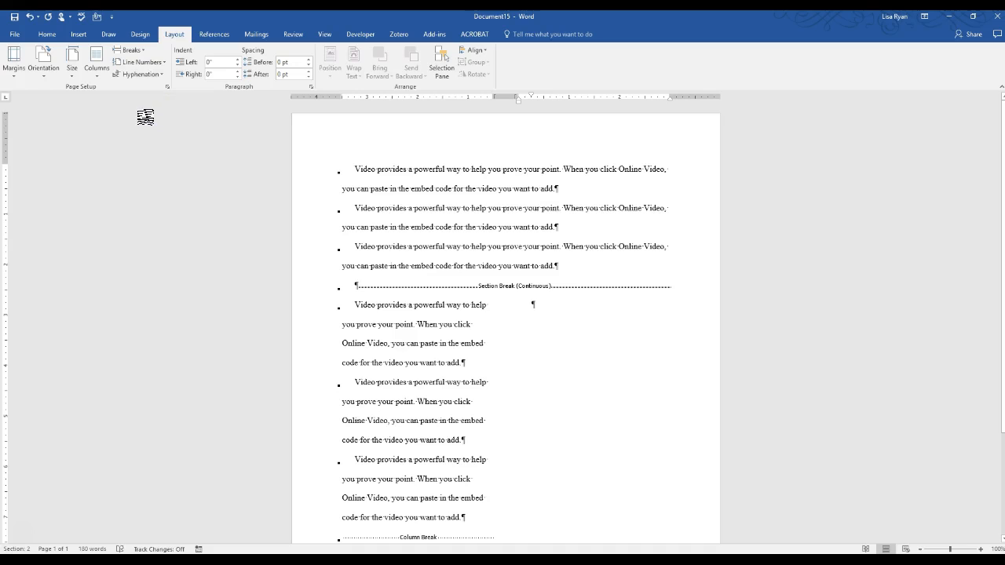
text(Video provides a powerful way to help you prove your point. When you click Online Video, you can paste in the embed code for the video you want to add.)
text(Video provides a powerful way to help you prove your point. When you click Online Video, you can paste in the embed code for the video you want to add.)
text(Video provides a powerful way to help you prove your point. When you click Online Video, you can paste in the embed code for the video you want to add.)
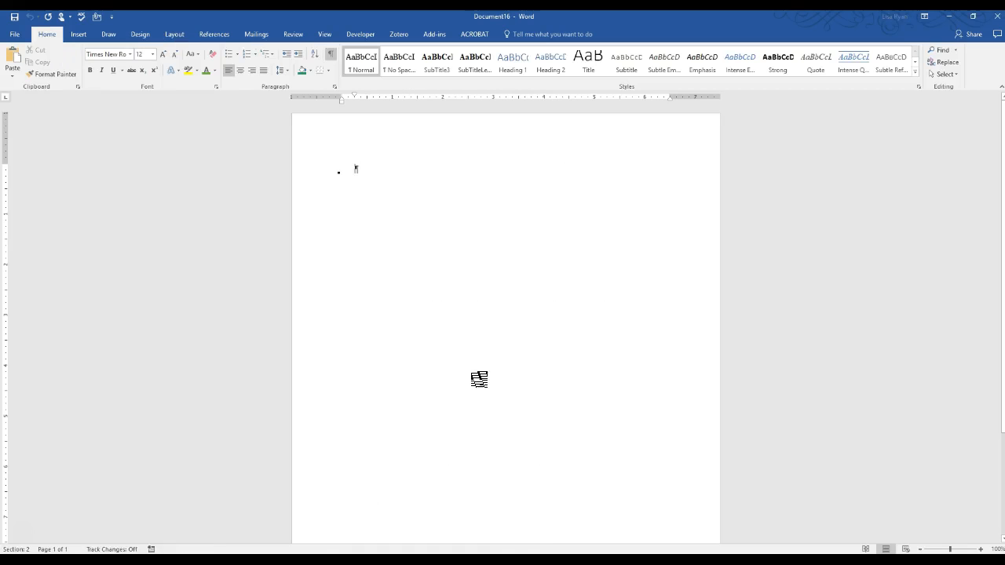
Step: Paste the sample paragraph into the blank document, add an empty paragraph and insert a continuous section break below the text
text(Video provides a powerful way to help you prove your point. When you click Online Video, you can paste in the embed code for the video you want to add.)
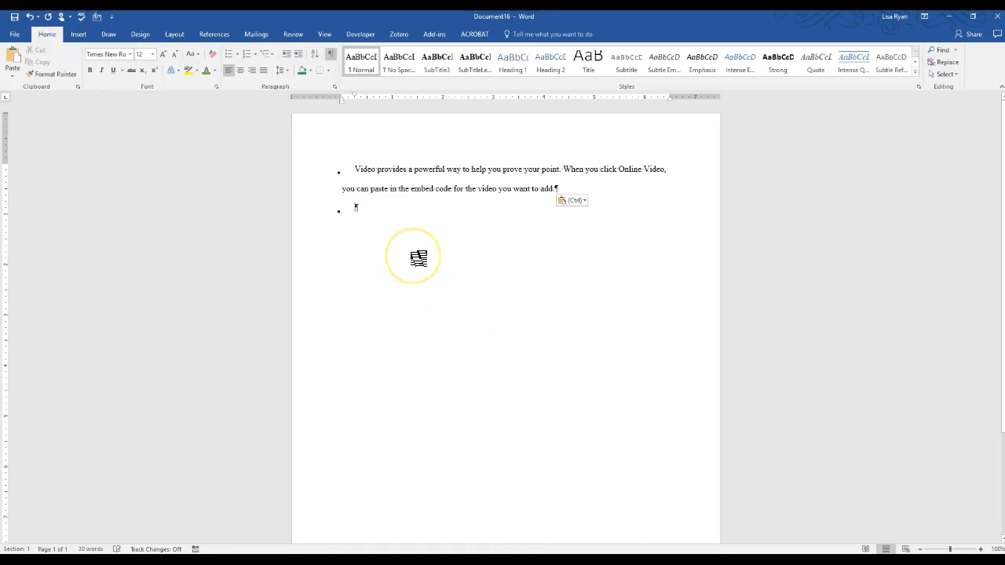
key(Return)
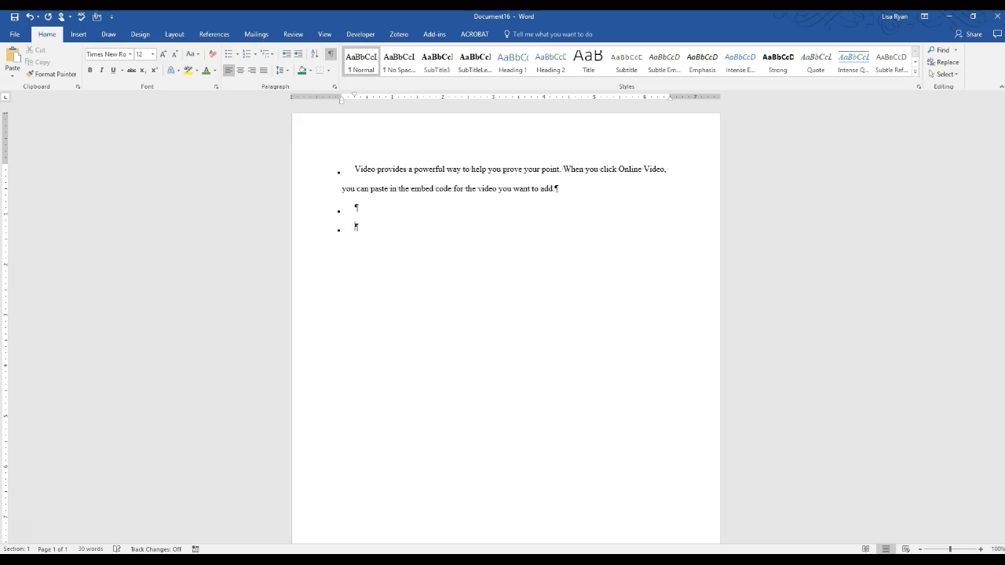
click(178, 37)
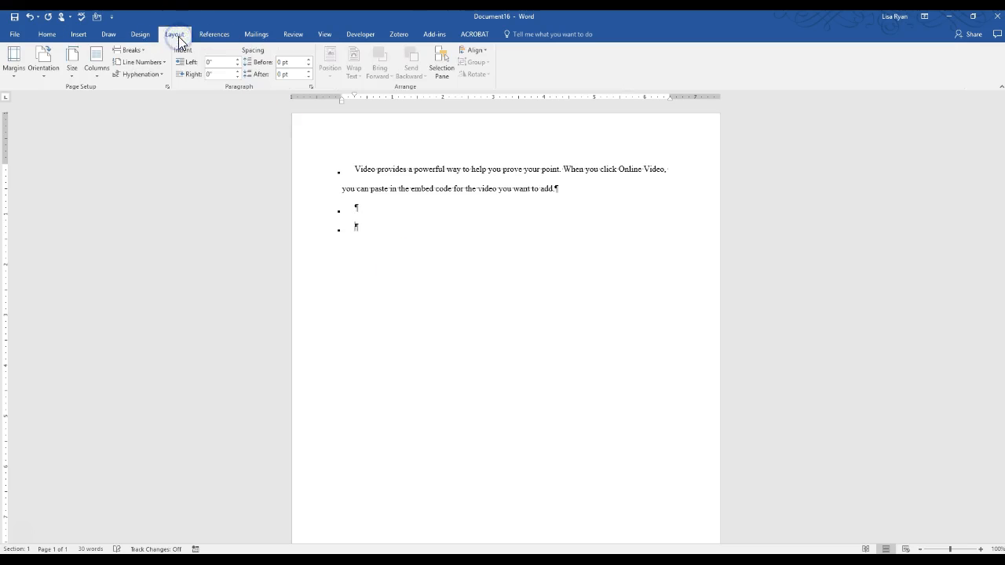
click(142, 49)
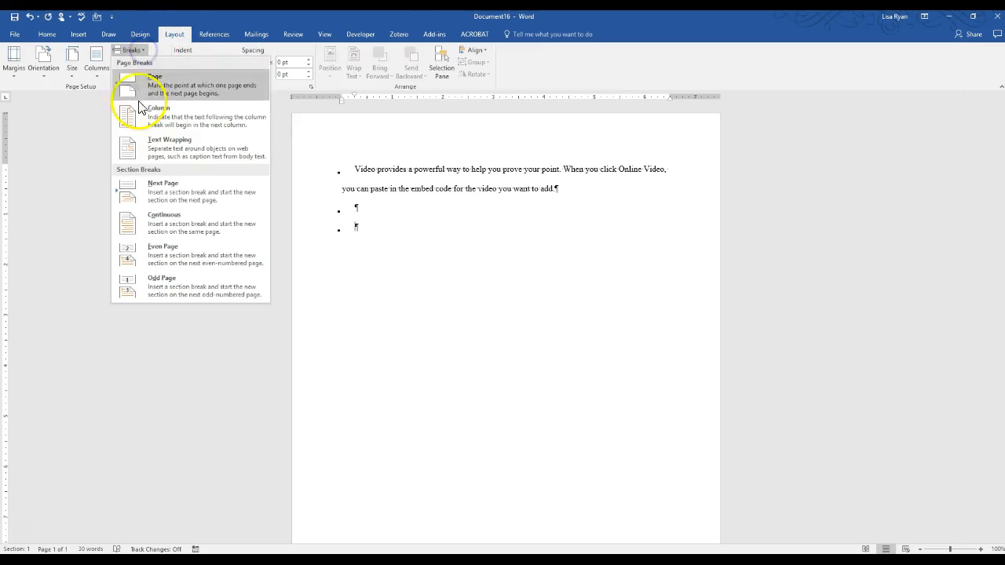
click(157, 224)
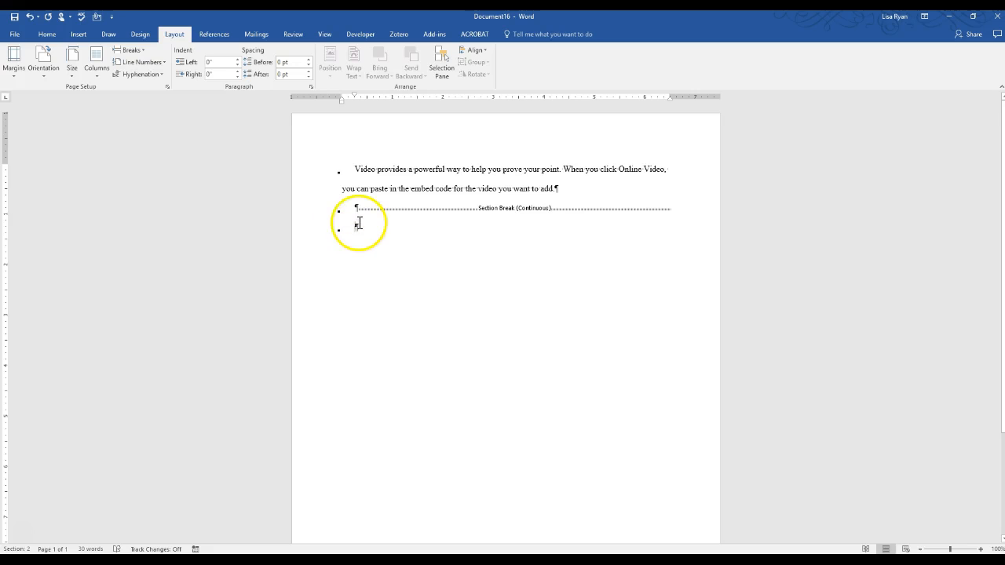
Step: Set the section after the break to three columns and fill the first column with two copies of the sample paragraph
click(98, 76)
click(101, 140)
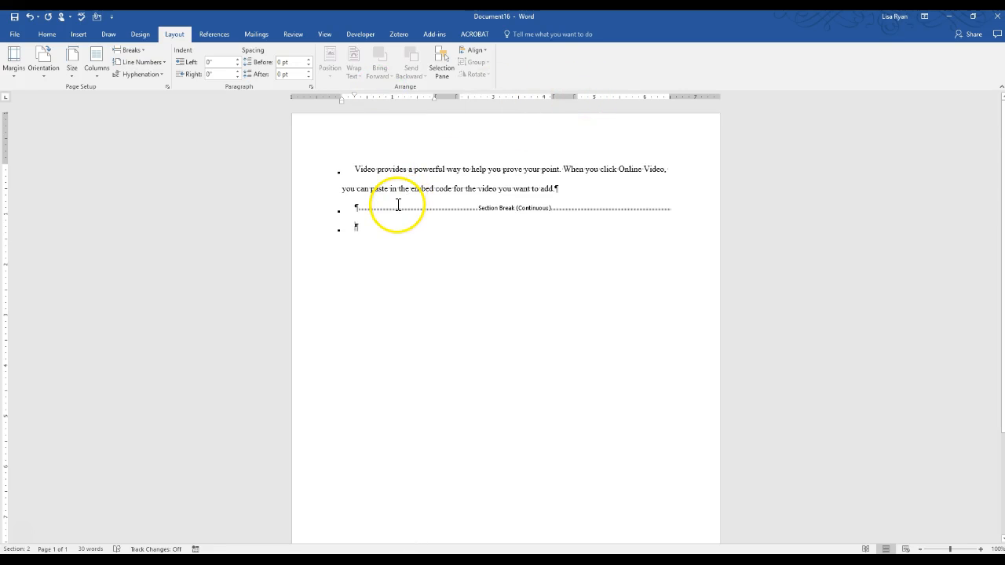
text(Video provides a powerful way to help you prove your point. When you click Online Video, you can paste in the embed code for the video you want to add.)
text(Video provides a powerful way to help you prove your point. When you click Online Video, you can paste in the embed code for the video you want to add.)
text(Video provides a powerful way to help you prove your point. When you click Online Video, you can paste in the embed code for the video you want to add.)
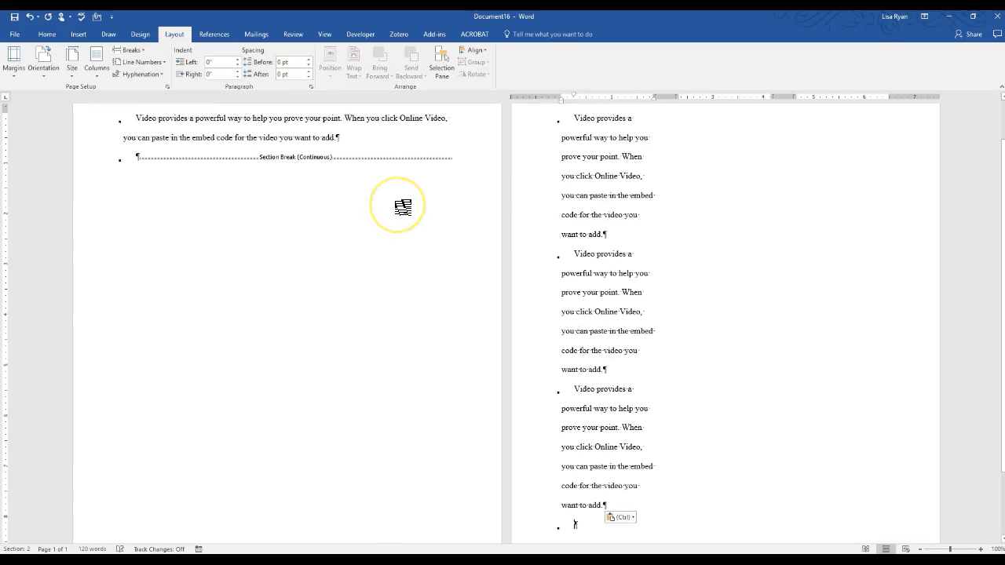
key(ctrl+z)
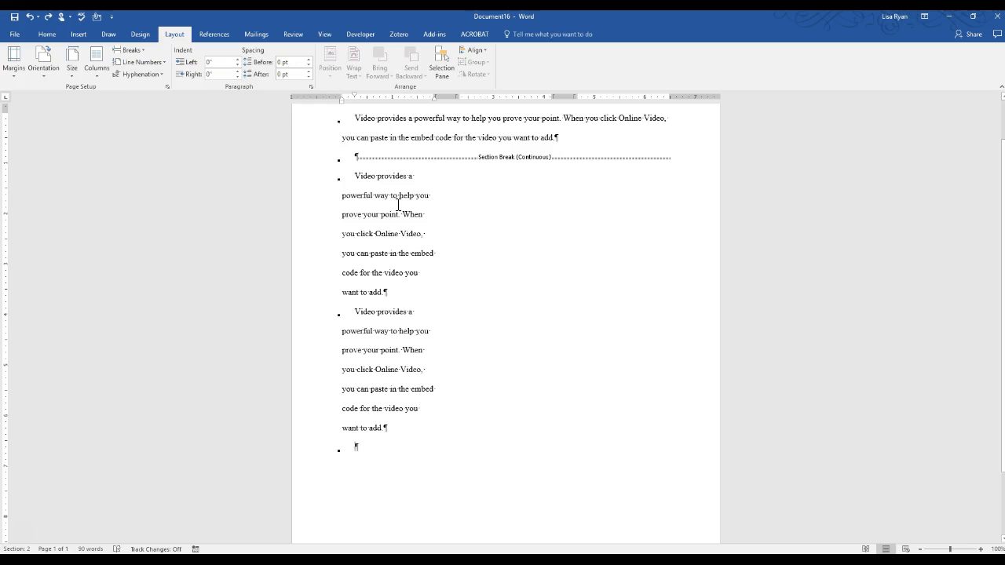
Step: Fill the second and third columns with two copies of the sample paragraph each, starting each column with a column break
click(99, 78)
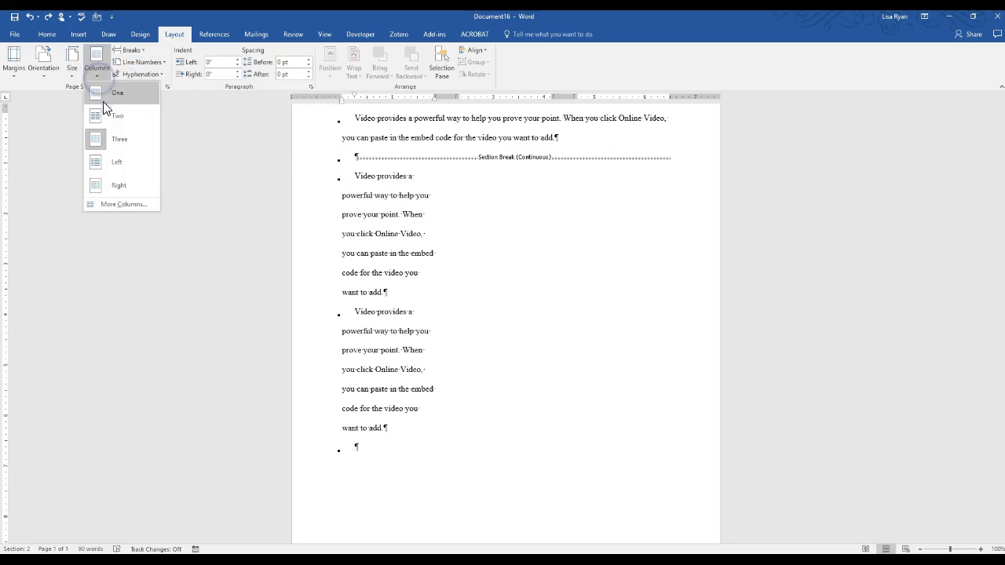
click(131, 49)
click(141, 115)
text(Video provides a powerful way to help you prove your point. When you click Online Video, you can paste in the embed code for the video you want to add. Video provides a powerful way to help you prove your point. When you click Online Video, you can paste in the embed code for the video you want to add.)
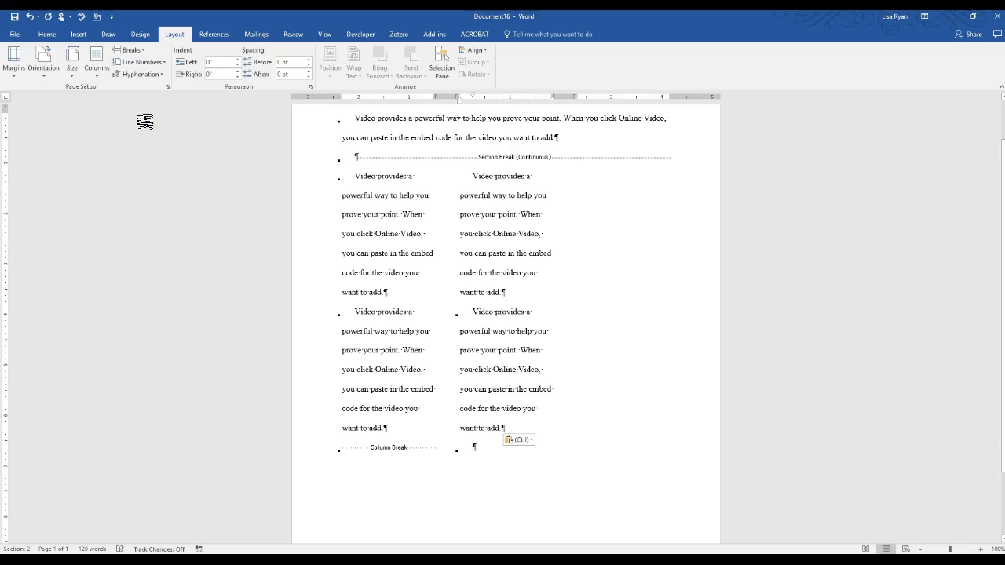
click(129, 50)
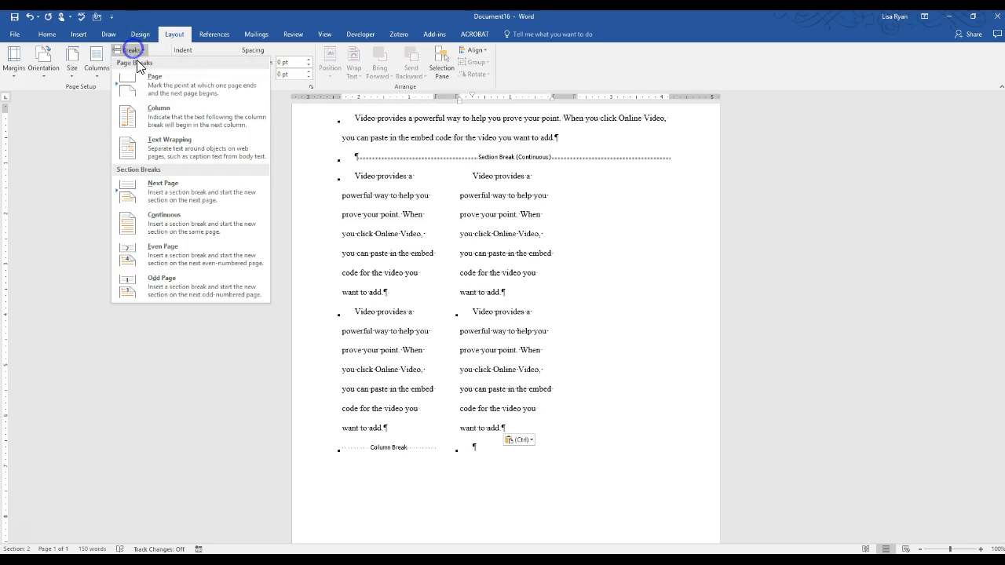
click(141, 115)
text(Video provides a powerful way to help you prove your point. When you click Online Video, you can paste in the embed code for the video you want to add. Video provides a powerful way to help you prove your point. When you click Online Video, you can paste in the embed code for the video you want to add.)
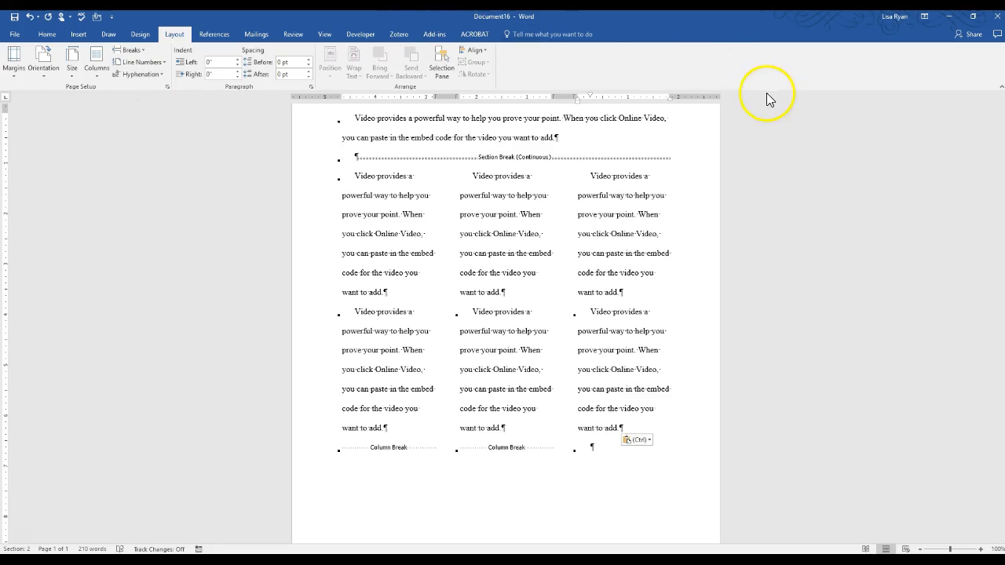
Step: Place the insertion point in the full-width paragraph and in the middle column to compare the two sections
click(565, 141)
key(Up)
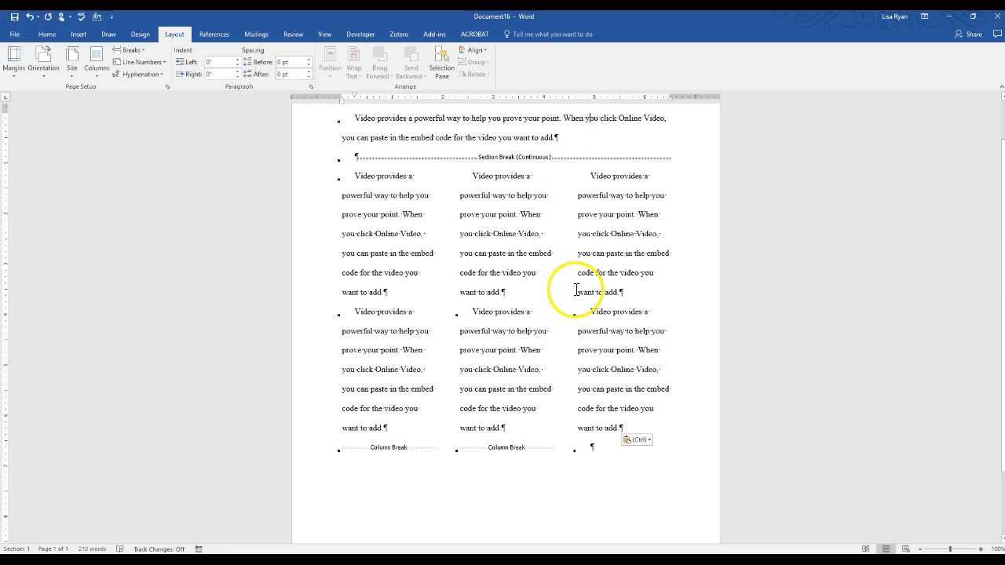
click(497, 253)
Step: Create a new blank document and paste seven copies of the sample paragraph
key(ctrl+n)
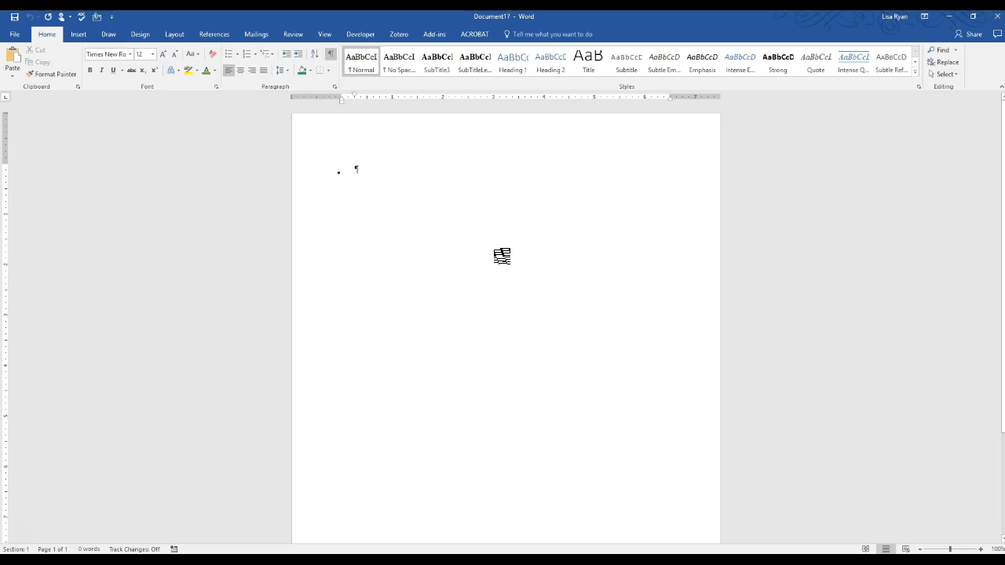
key(ctrl+v)
key(ctrl+v)
key(ctrl+v)
key(ctrl+v)
key(ctrl+v)
key(ctrl+v)
key(ctrl+v)
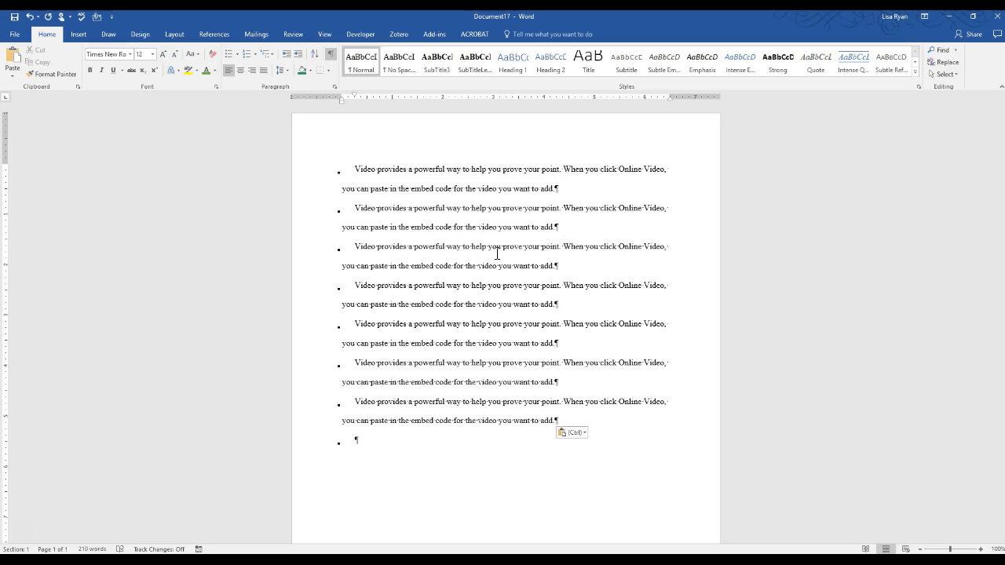
Step: Insert a table with six columns and one row below the last paragraph
click(79, 35)
click(83, 59)
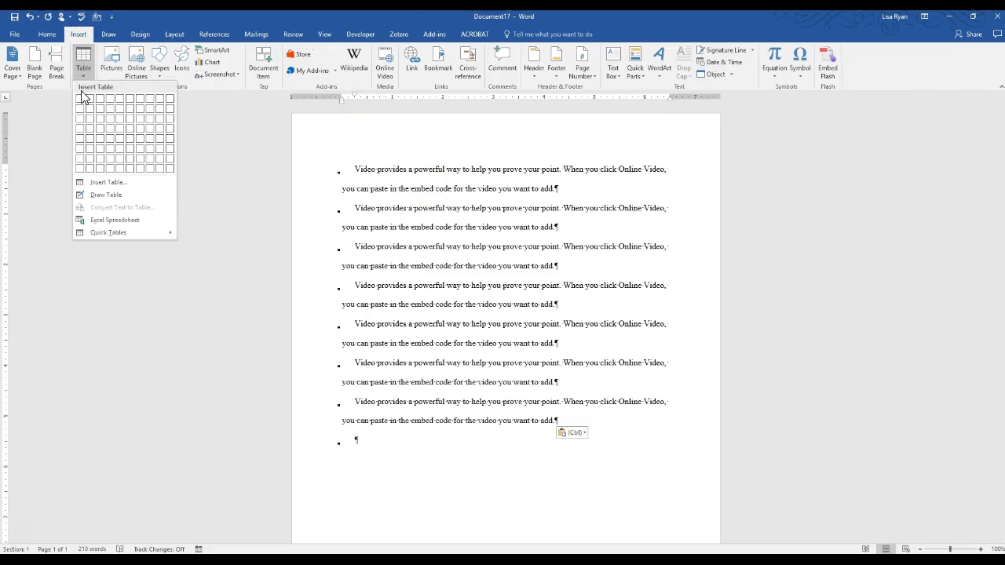
click(132, 100)
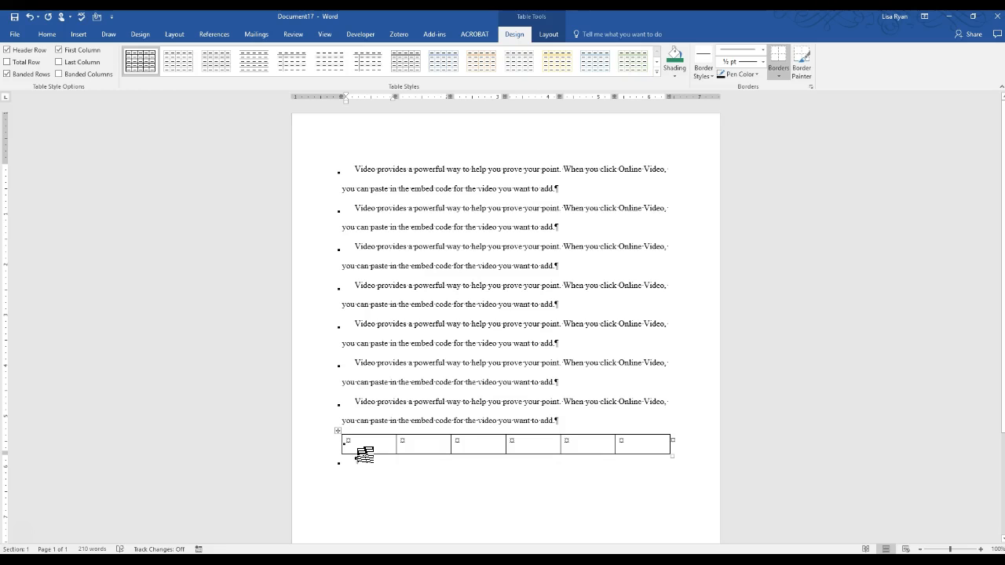
Step: Add an empty paragraph above the table and insert a page break there to move the table onto a new page
click(365, 455)
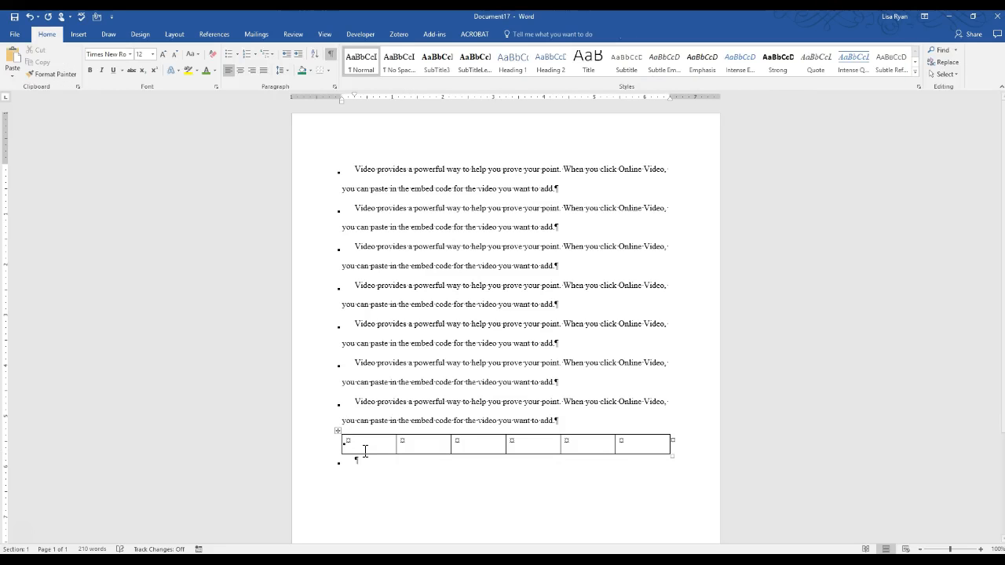
key(Return)
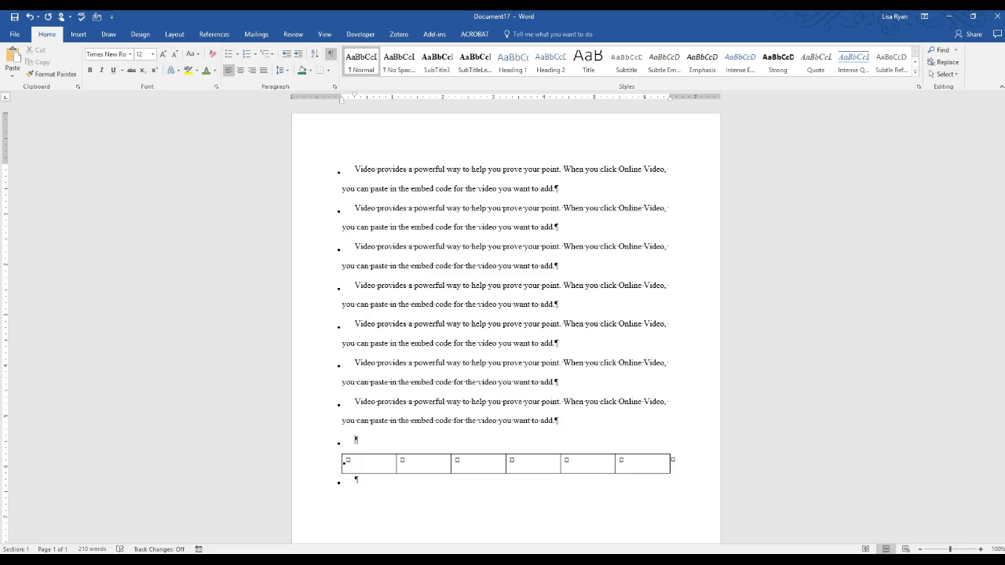
key(ctrl+Return)
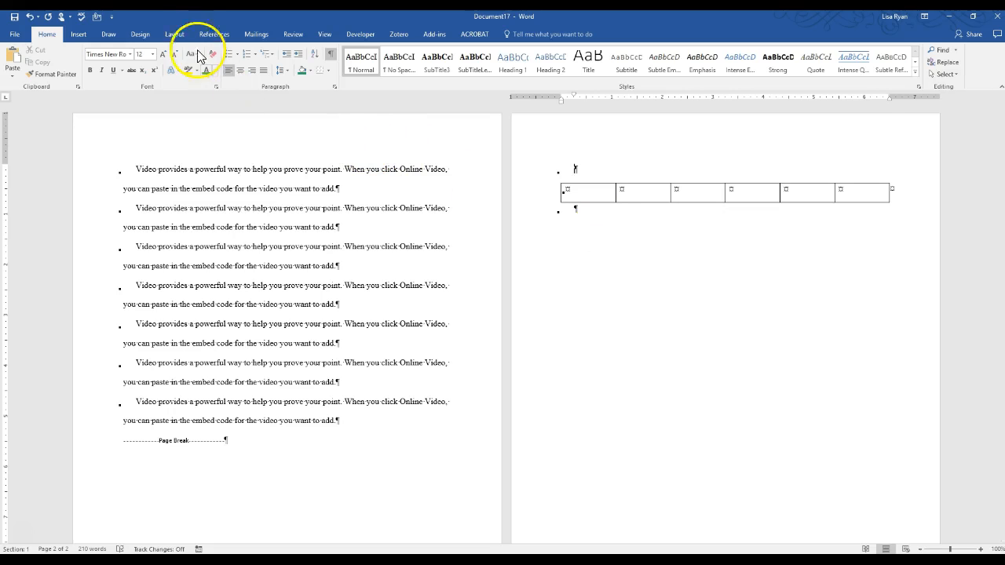
Step: Change the page orientation to landscape with the insertion point on the table's page
click(177, 35)
click(41, 74)
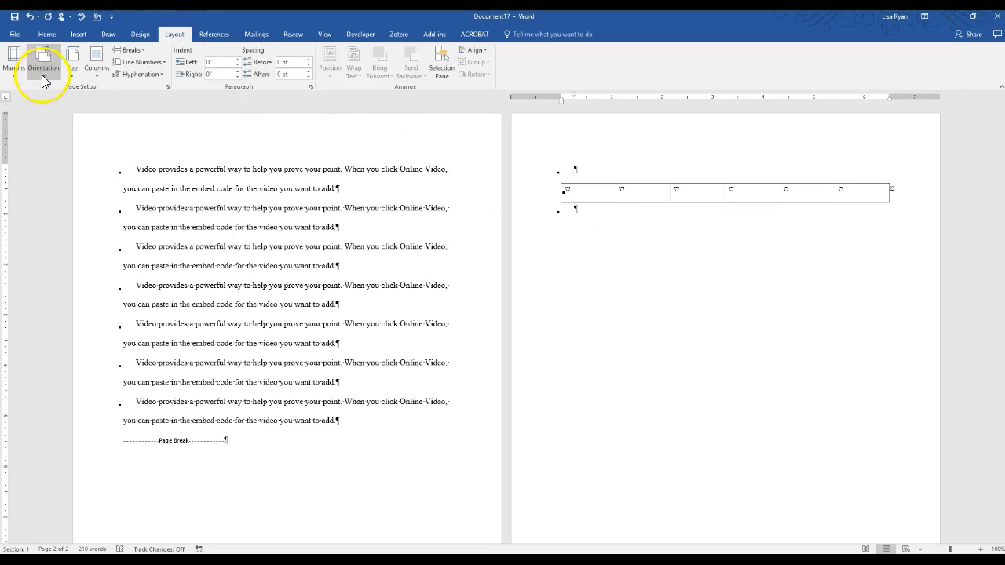
click(56, 116)
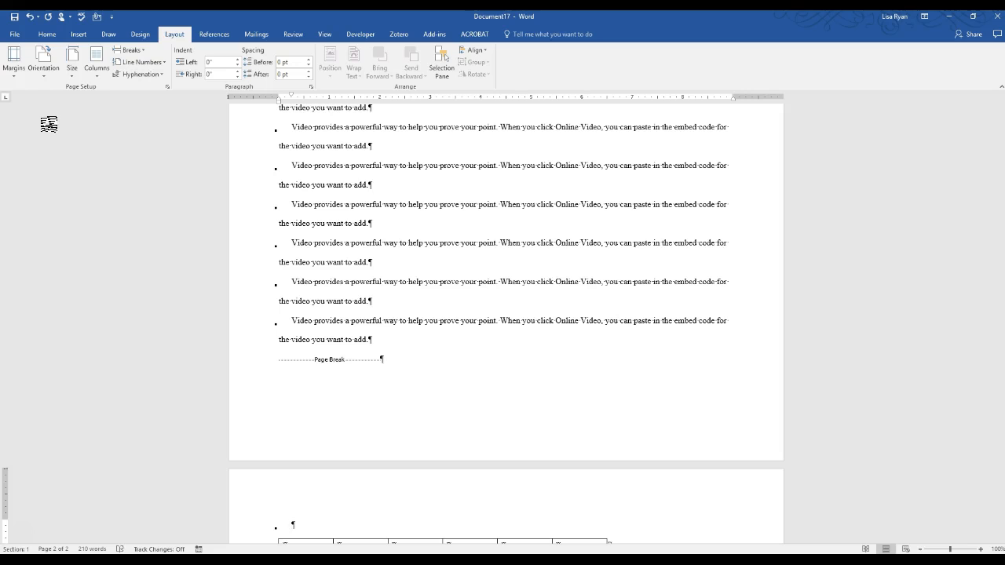
Step: Create a new blank document, add an empty paragraph and insert a Next Page section break
key(ctrl+n)
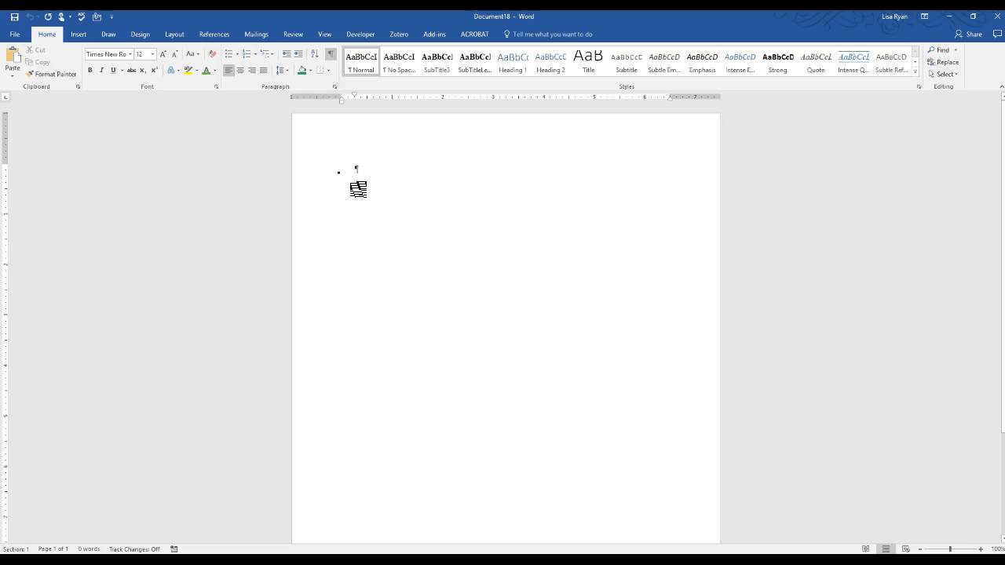
key(Return)
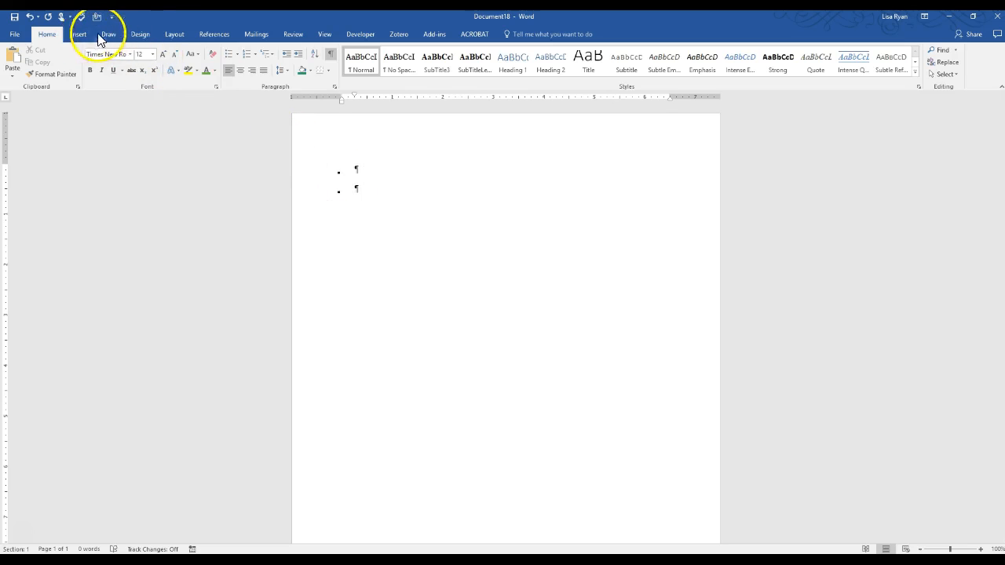
click(174, 36)
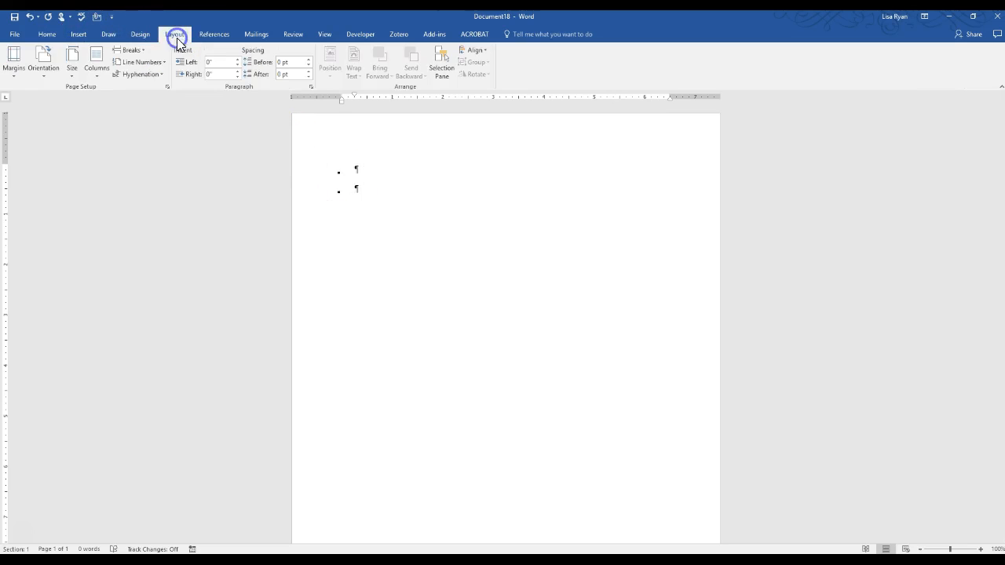
click(134, 49)
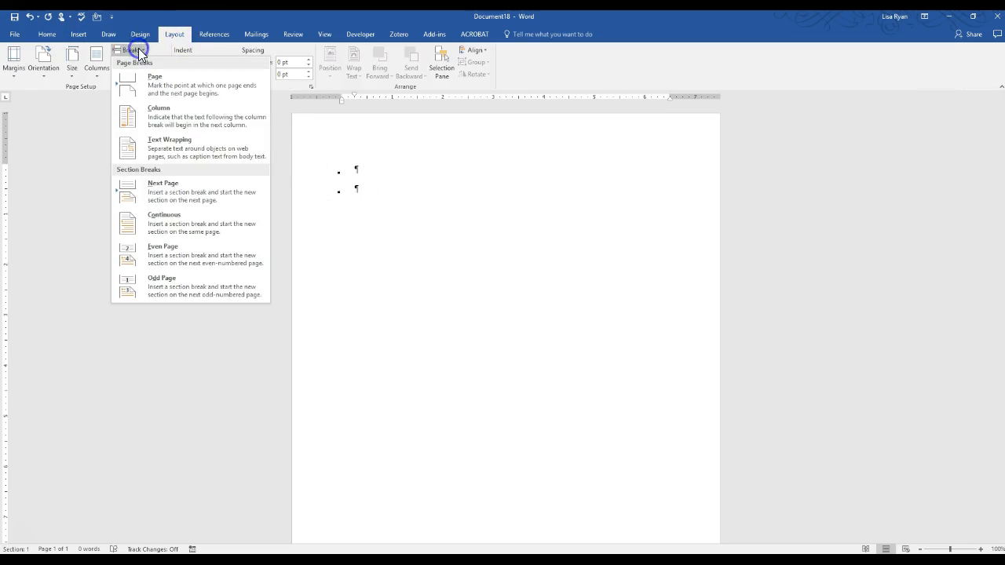
click(168, 192)
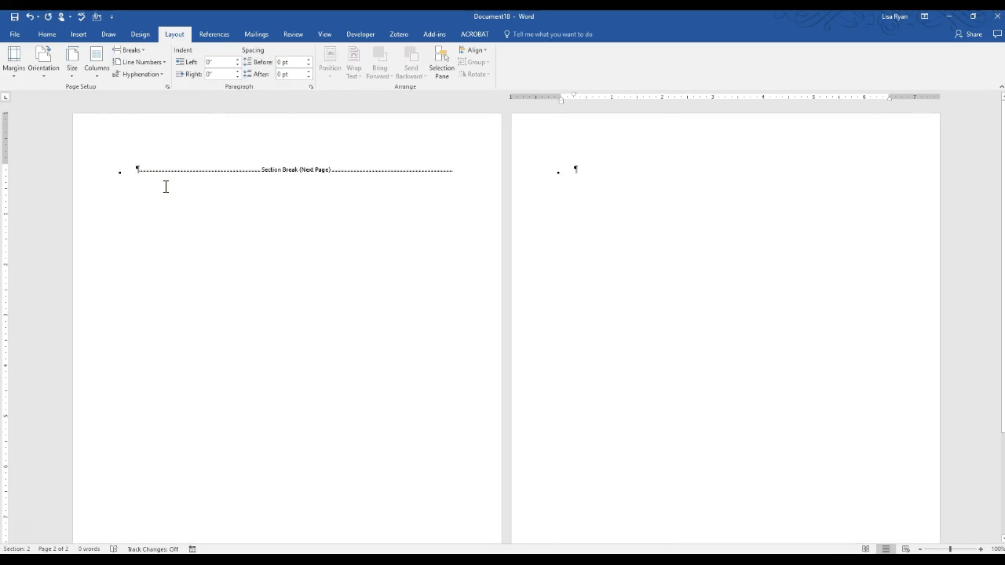
Step: Add an empty paragraph on the second page and insert another Next Page section break to start a third section
key(Return)
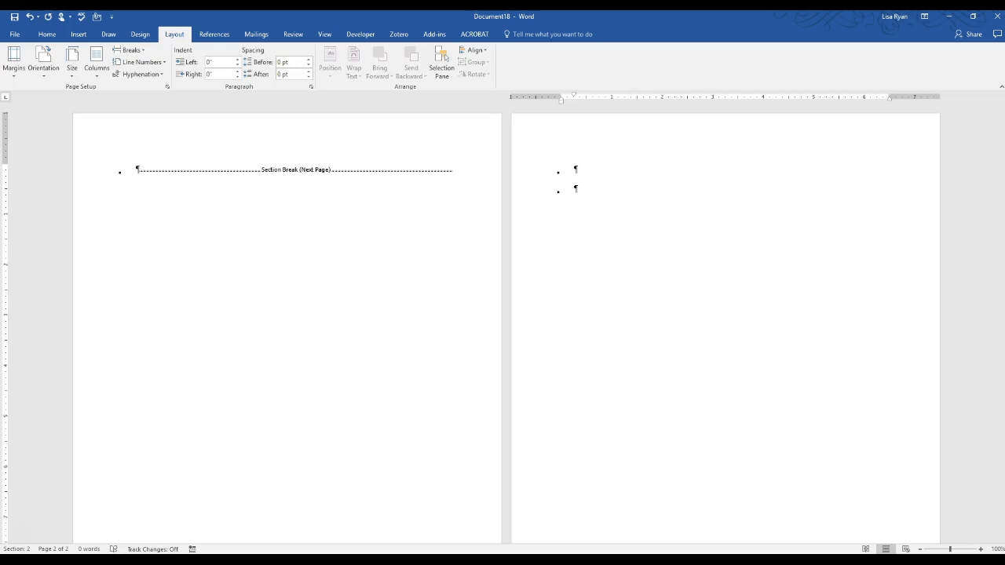
click(140, 51)
click(161, 188)
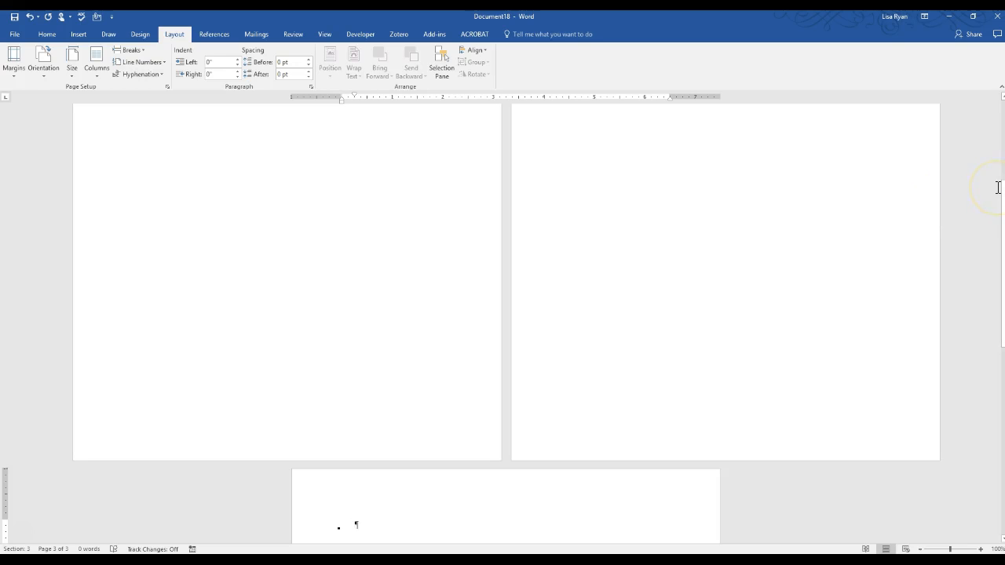
Step: Return to the start of the document and add two empty paragraphs before the first section break
key(ctrl+Home)
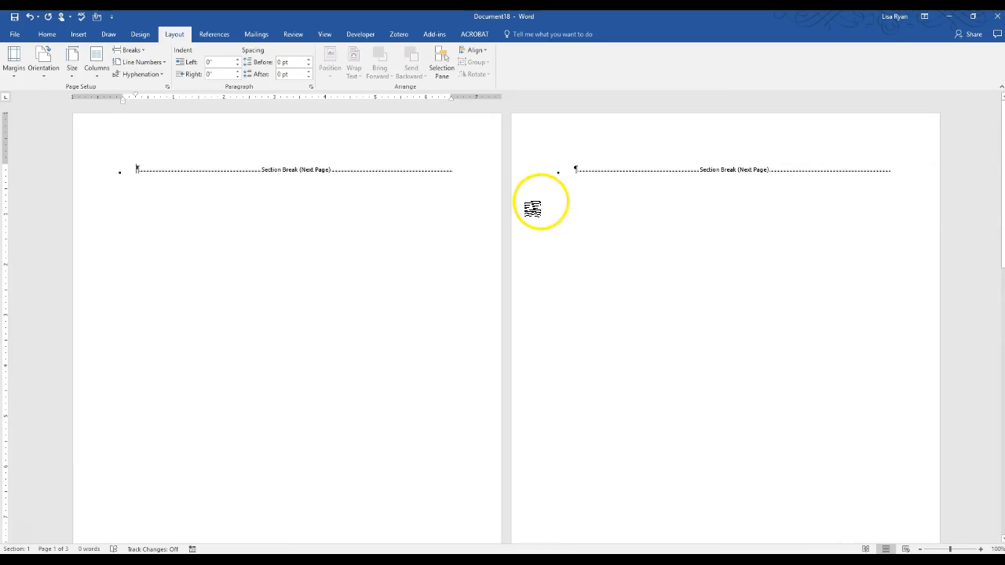
click(134, 168)
key(Return)
key(Return)
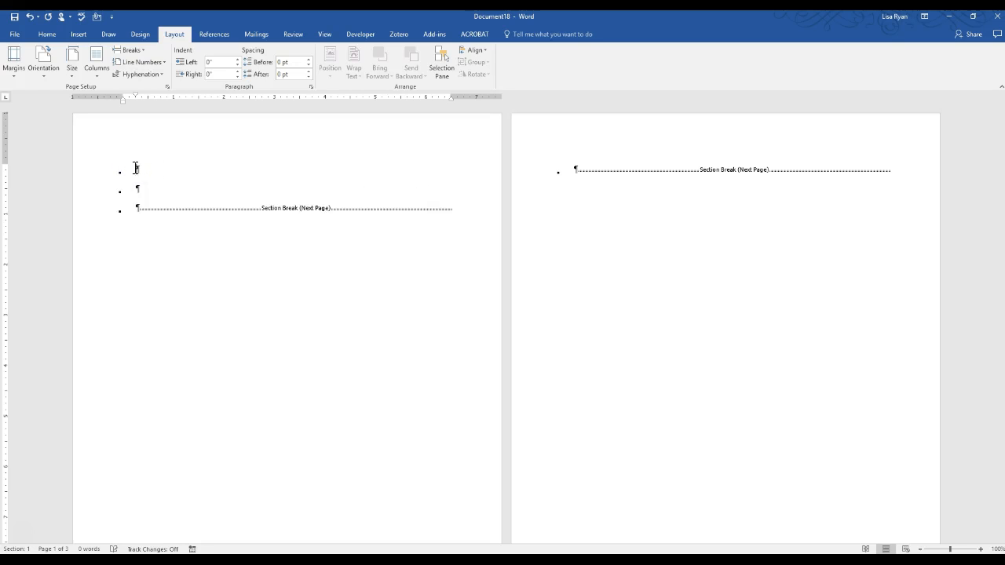
Step: Paste eight copies of the sample paragraph at the beginning of the first section
key(ctrl+v)
key(ctrl+v)
key(ctrl+v)
key(ctrl+v)
key(ctrl+v)
key(ctrl+v)
key(ctrl+v)
text(Video provides a powerful way to help you prove your point. When you click Online Video, you can paste in the embed code for the video you want to add.)
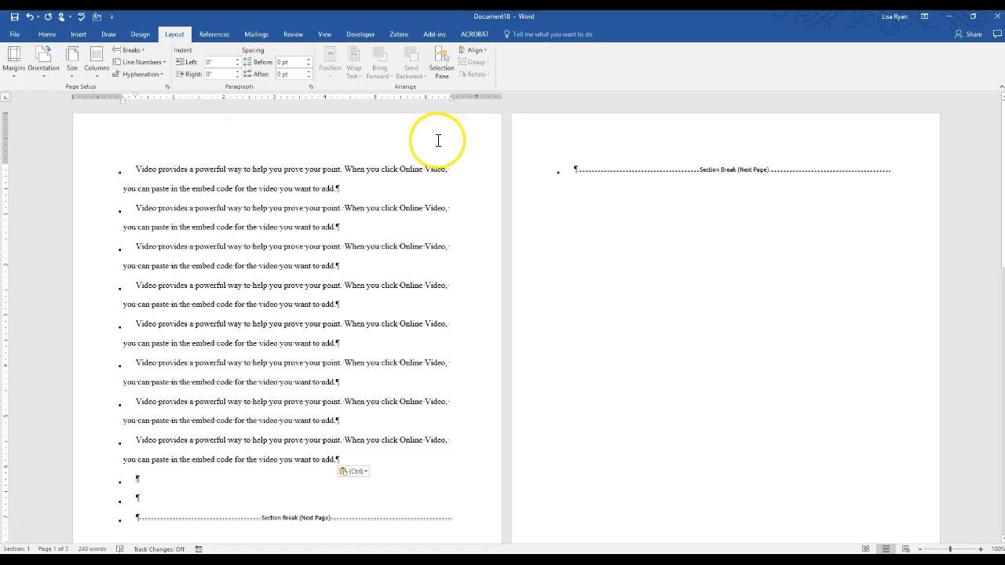
Step: Add an empty paragraph at the start of the second section and set that section's orientation to Landscape
click(576, 170)
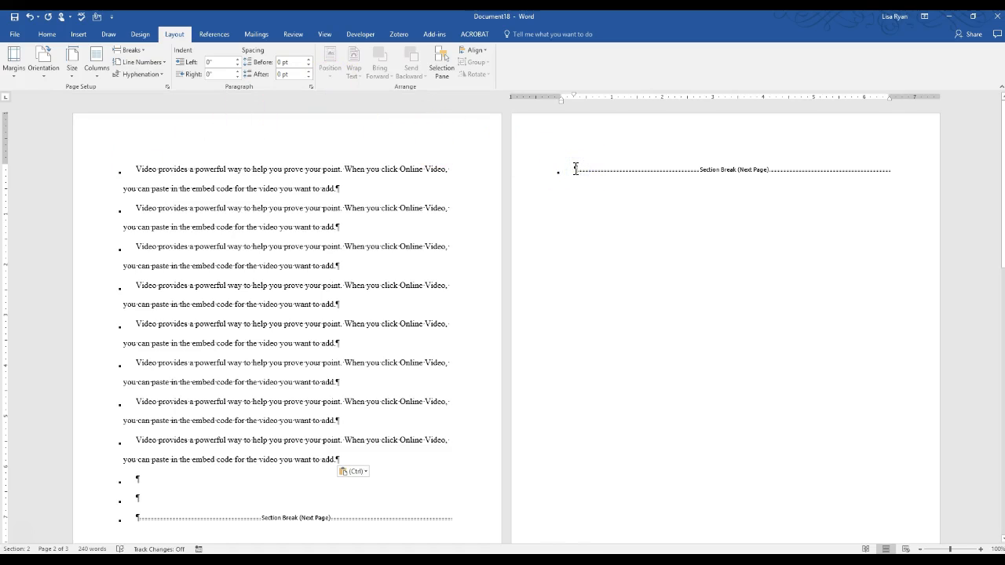
key(Return)
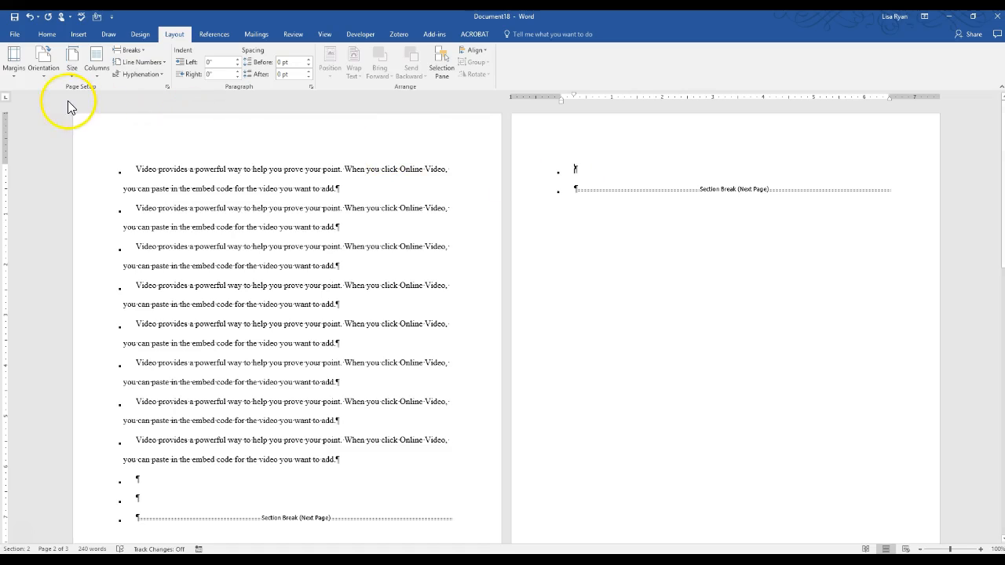
click(44, 74)
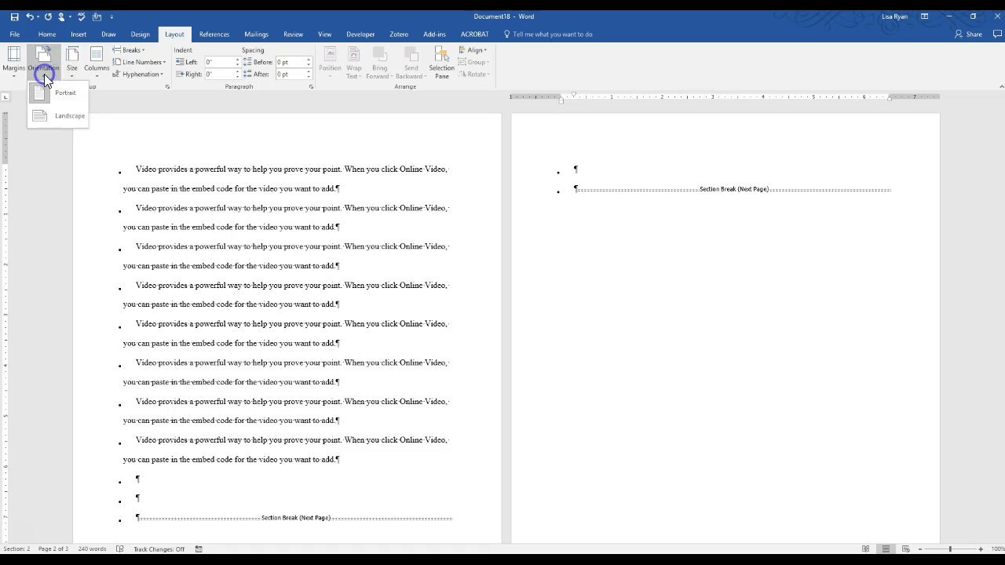
click(58, 115)
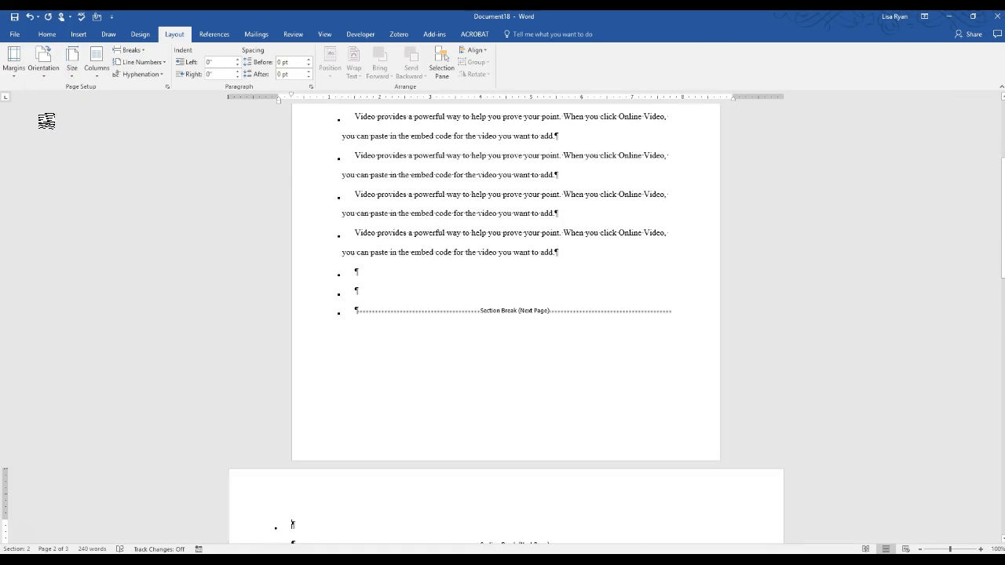
Step: Add another empty paragraph on the landscape page and insert a table with six columns and one row beneath the first paragraph
scroll(558, 197, down, 8)
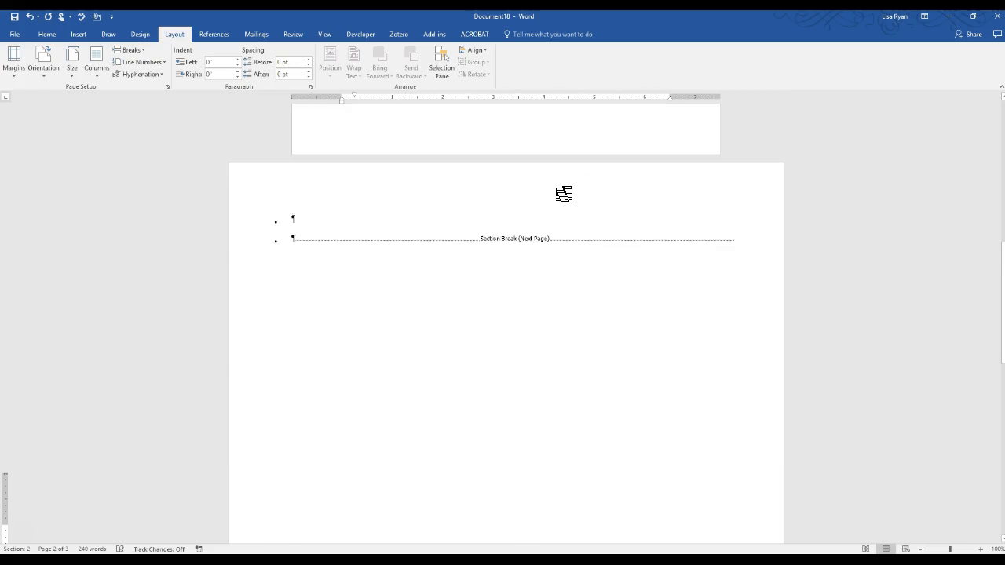
click(564, 194)
key(Return)
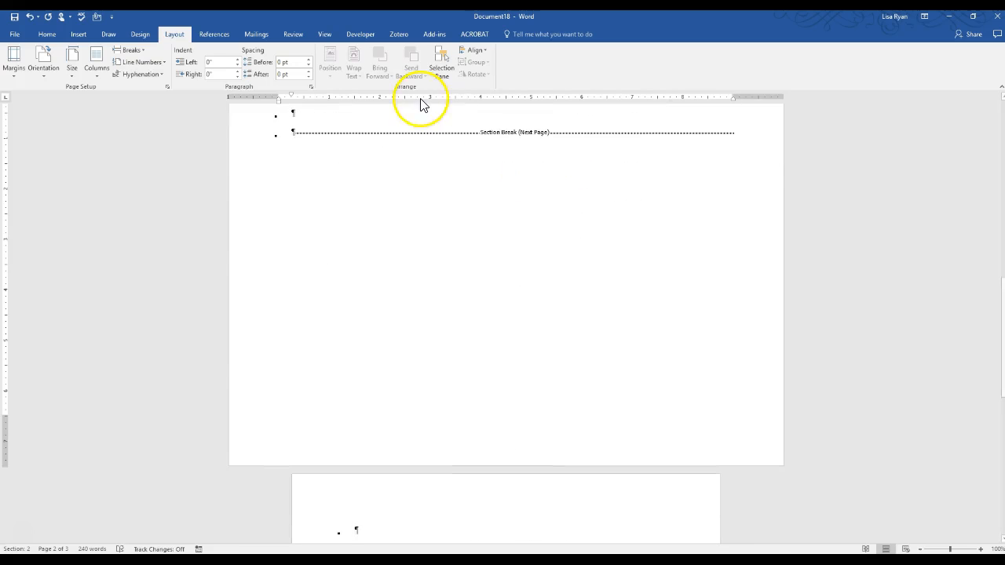
click(77, 34)
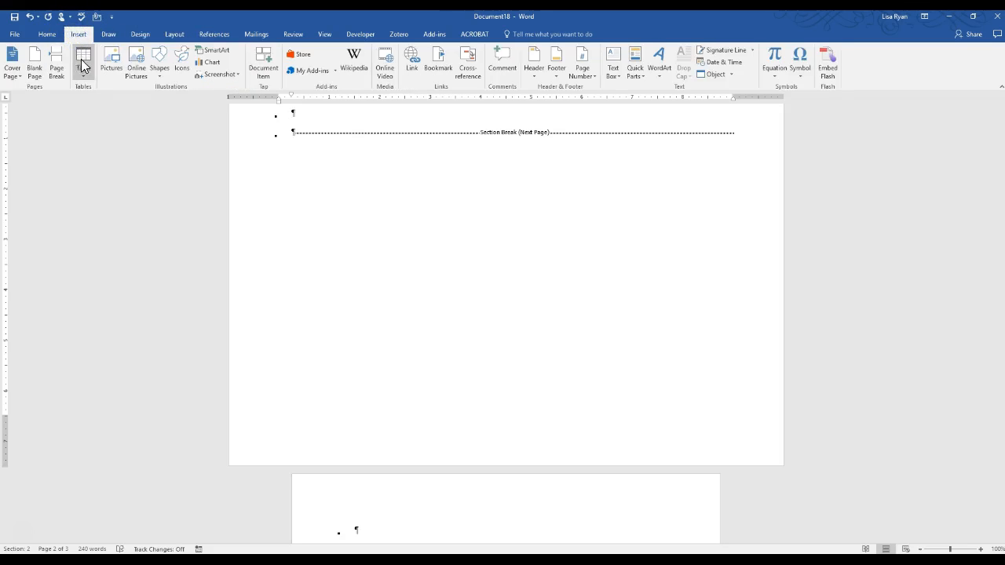
click(83, 63)
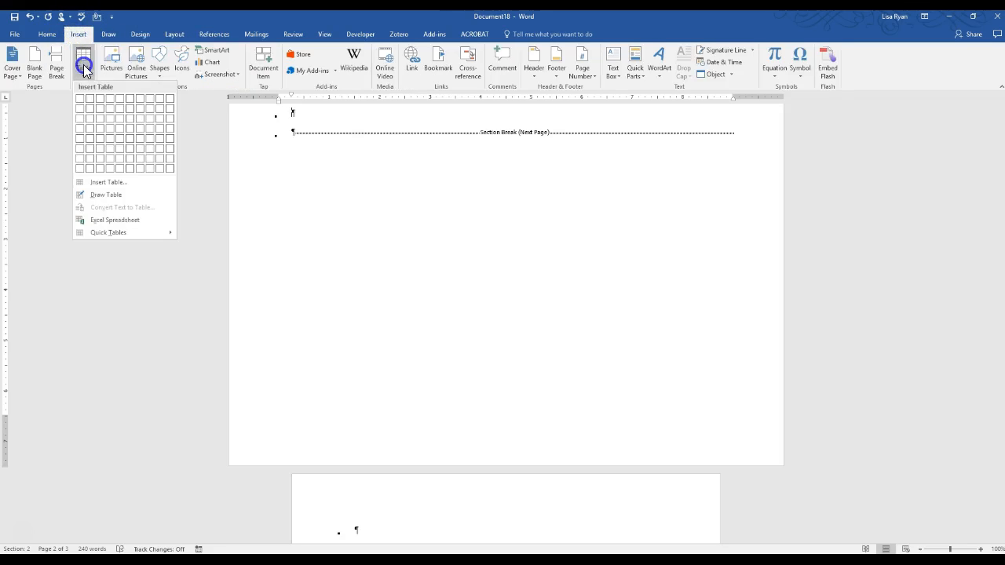
click(130, 99)
Step: Extend the table on the landscape page to five rows by advancing through its cells
key(Tab)
key(Tab)
key(Tab)
key(Tab)
key(Tab)
key(Tab)
key(Tab)
key(Tab)
key(Tab)
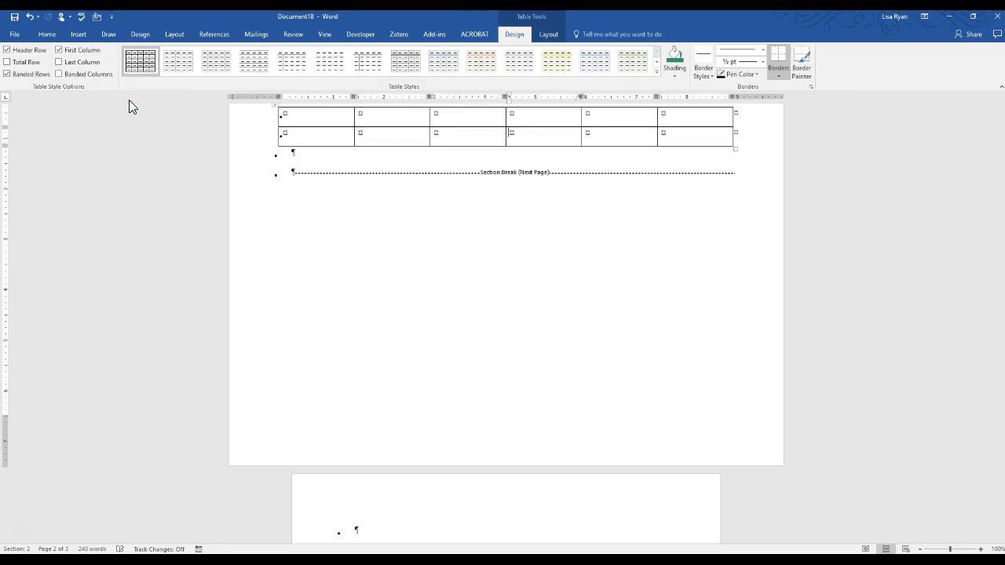
key(Tab)
key(Tab)
key(Tab)
key(Tab)
key(Tab)
key(Tab)
key(Tab)
key(Tab)
key(Tab)
key(Tab)
key(Tab)
key(Tab)
key(Tab)
key(Tab)
key(Tab)
key(Tab)
key(Tab)
key(Tab)
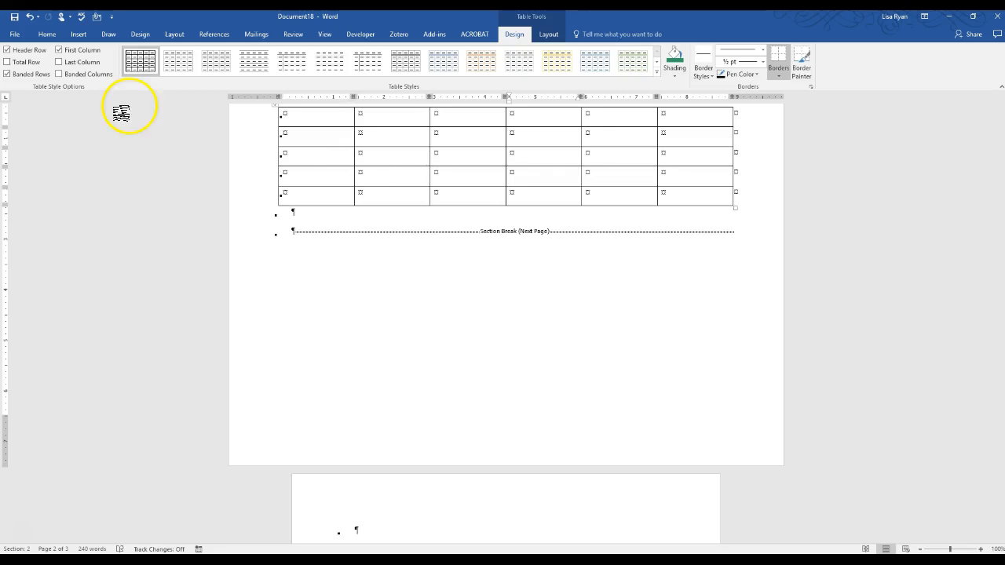
Step: Paste five copies of the sample paragraph into the third section and zoom out to 50% to show all three pages
click(359, 534)
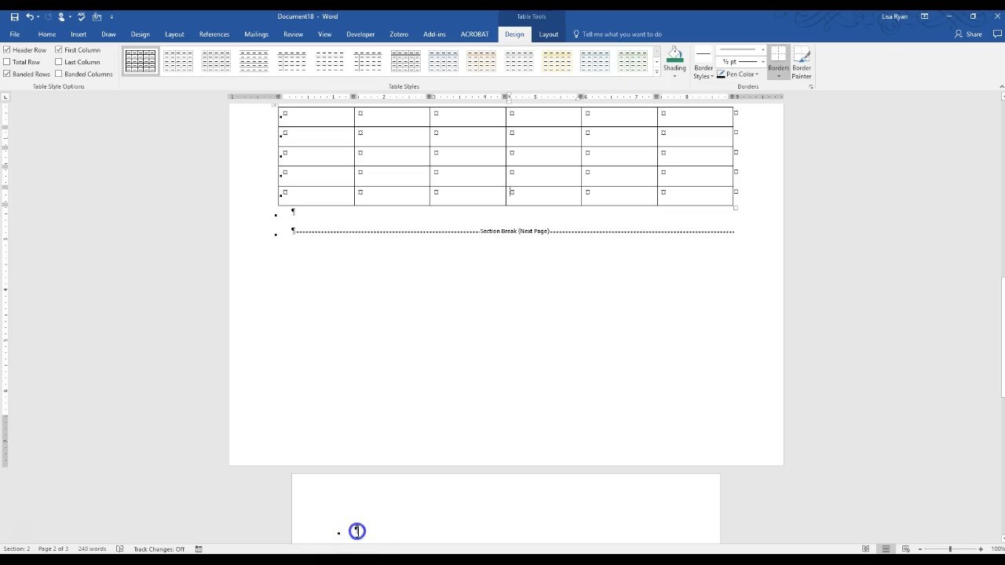
key(ctrl+v)
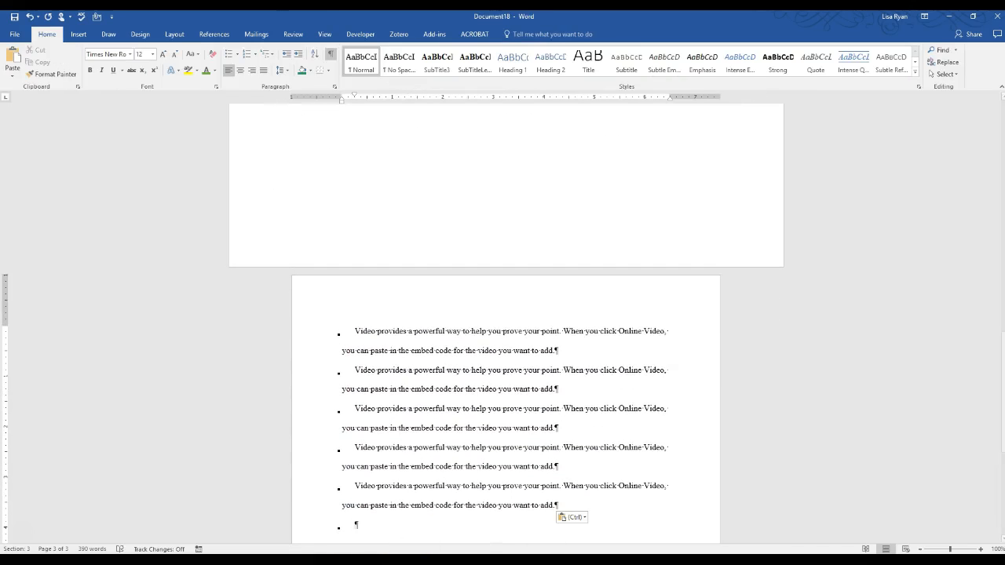
click(921, 549)
click(920, 549)
click(920, 549)
click(921, 549)
click(921, 549)
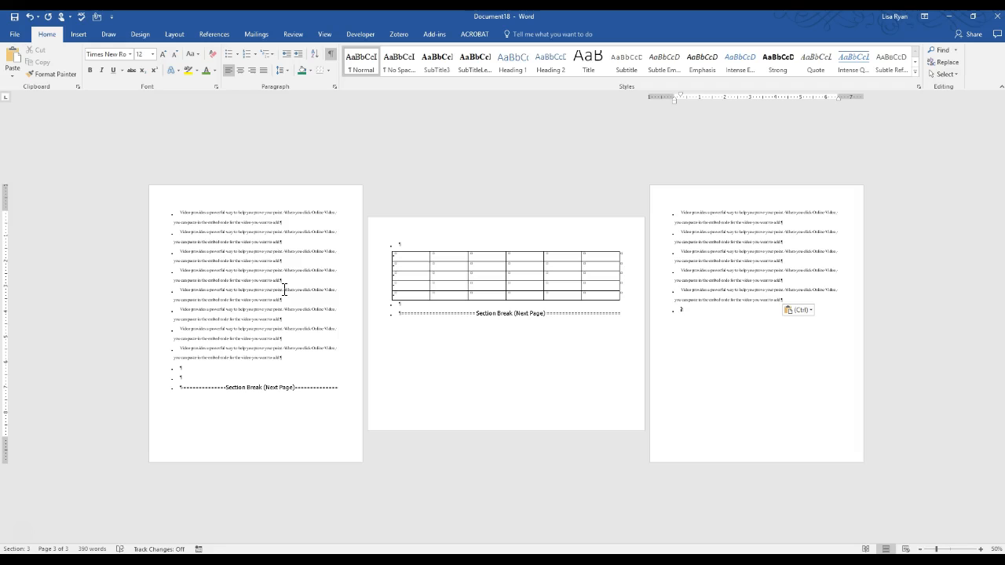
Step: Examine the third section's Page Setup, including the Apply to options and the paper and layout settings, without changing anything
click(177, 34)
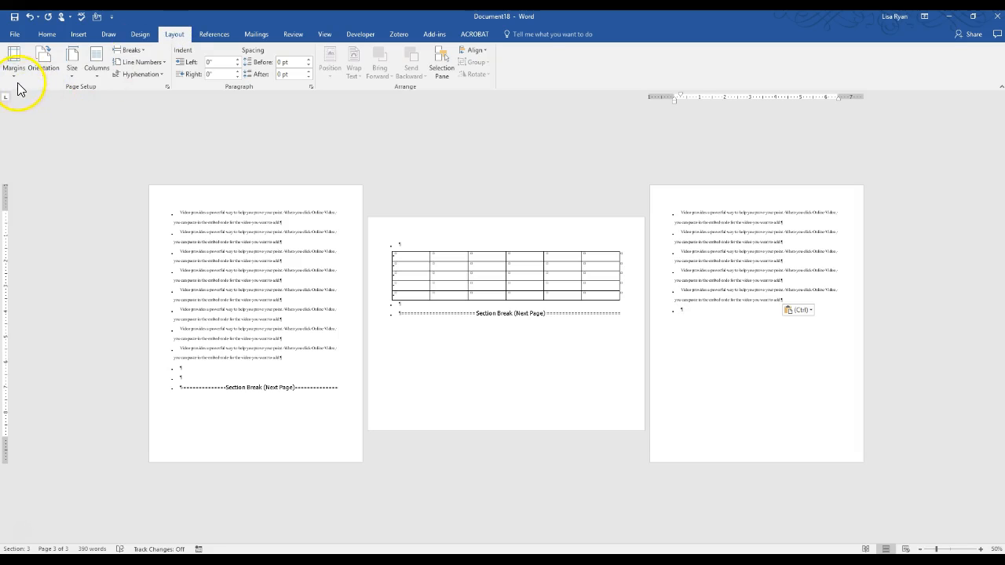
click(13, 72)
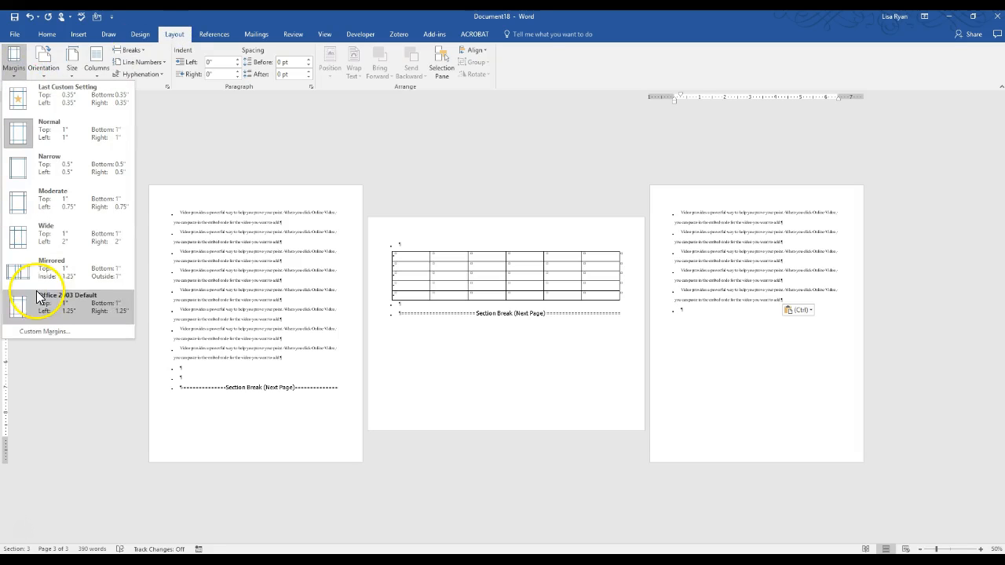
click(56, 335)
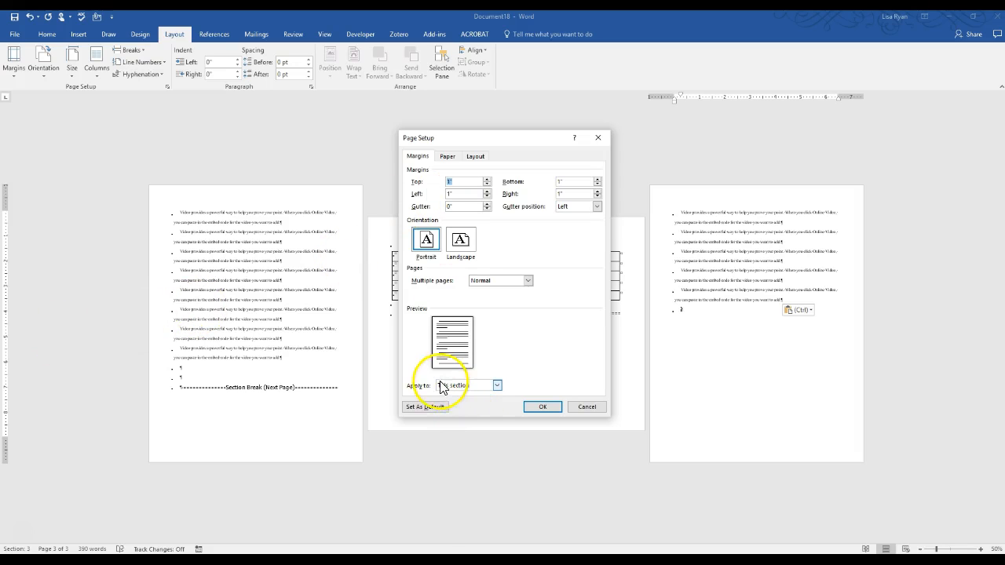
click(498, 386)
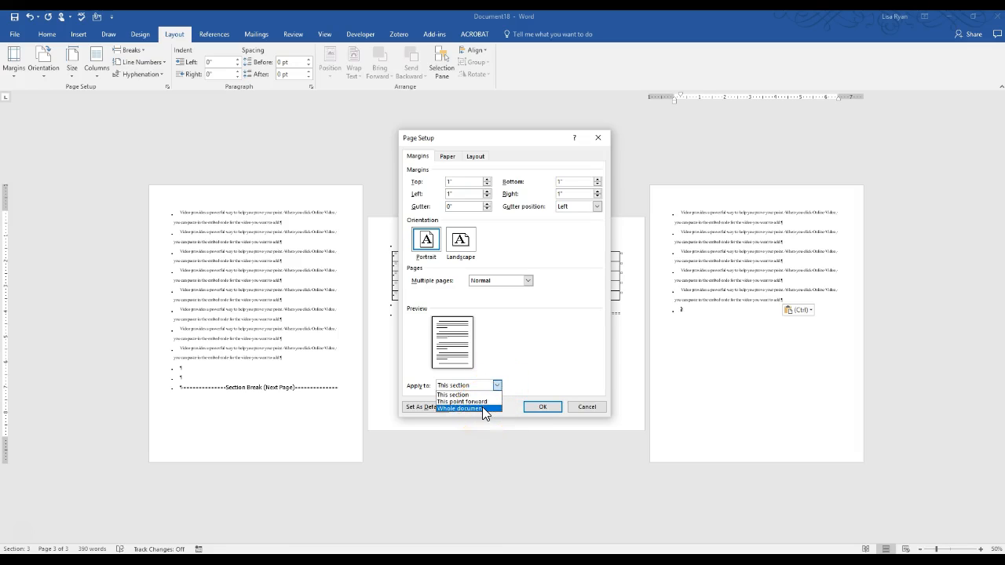
click(494, 359)
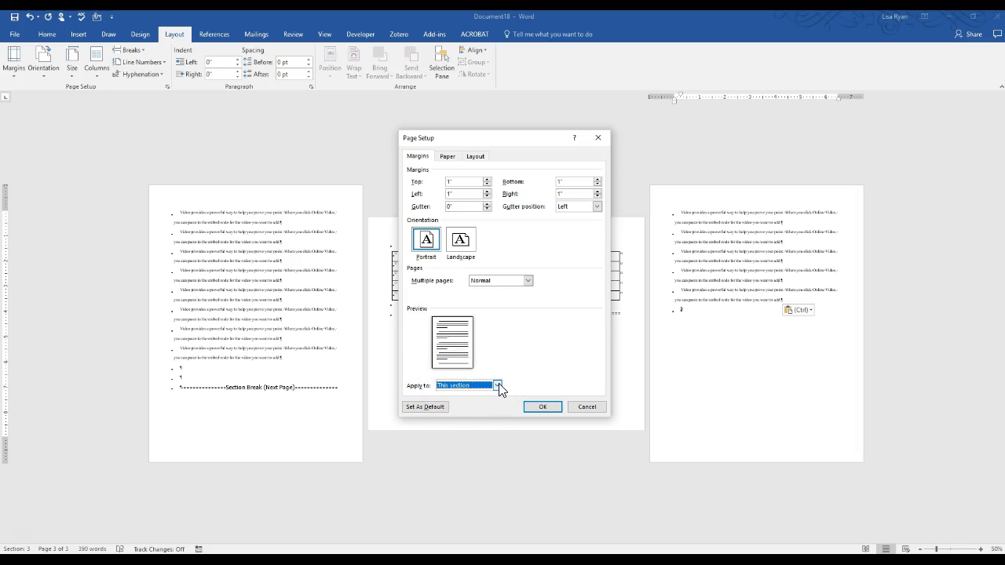
click(448, 157)
click(477, 157)
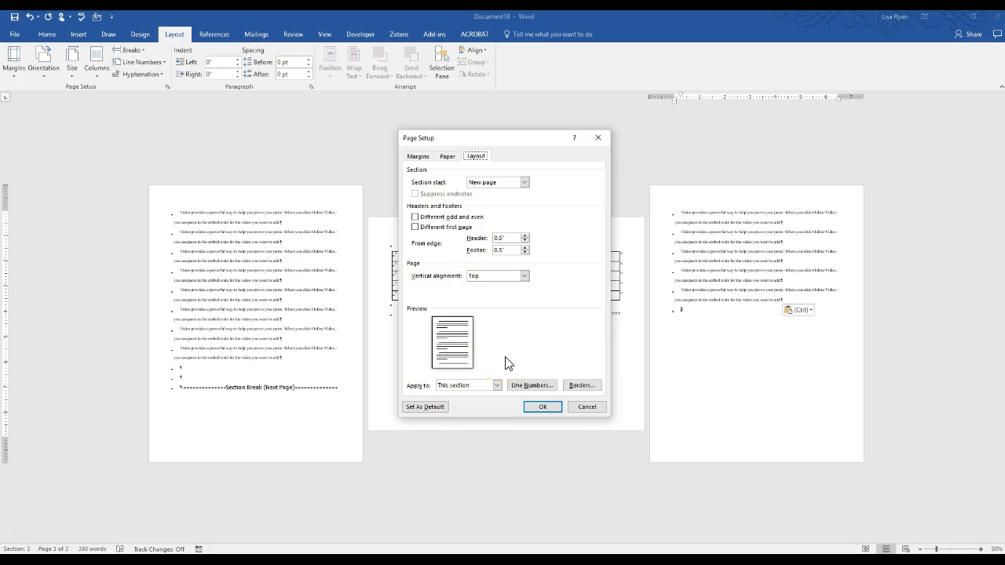
click(590, 407)
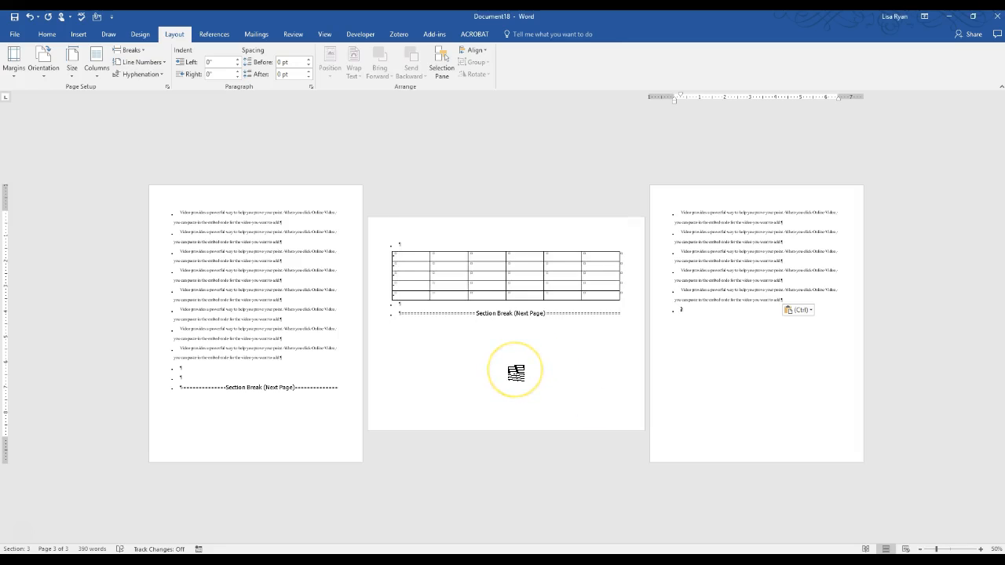
Step: Apply the Narrow margin preset to the landscape section containing the table
click(408, 244)
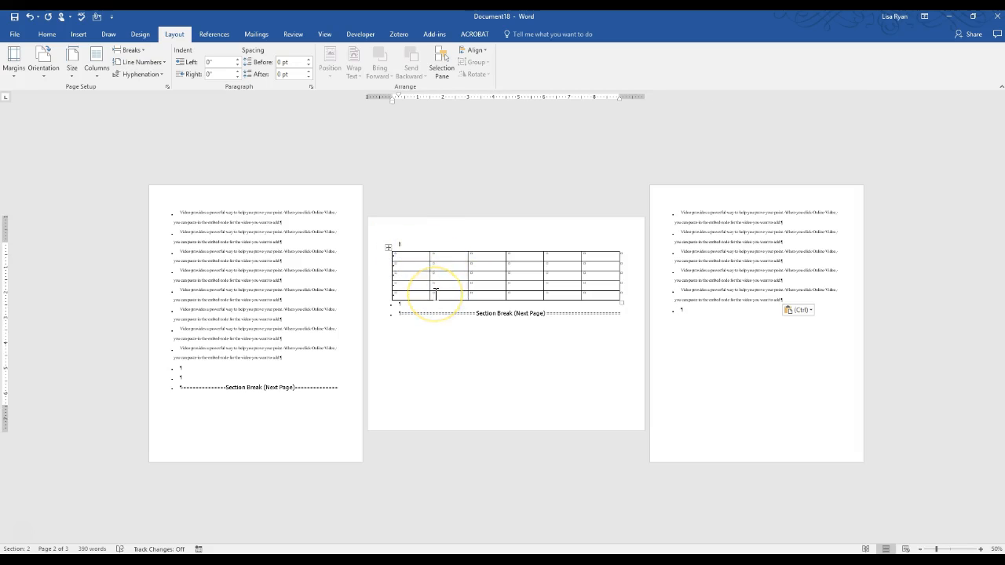
click(15, 76)
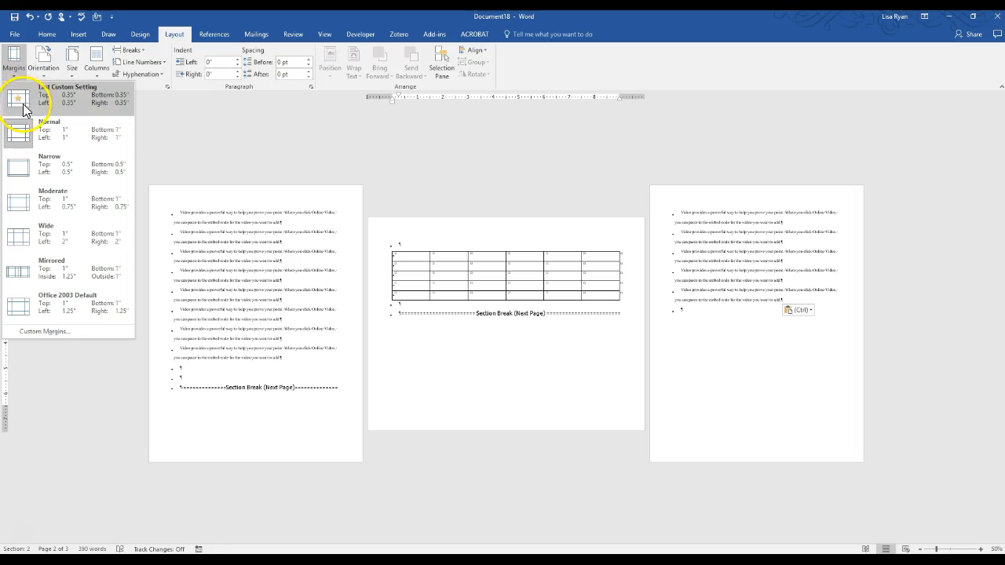
click(20, 164)
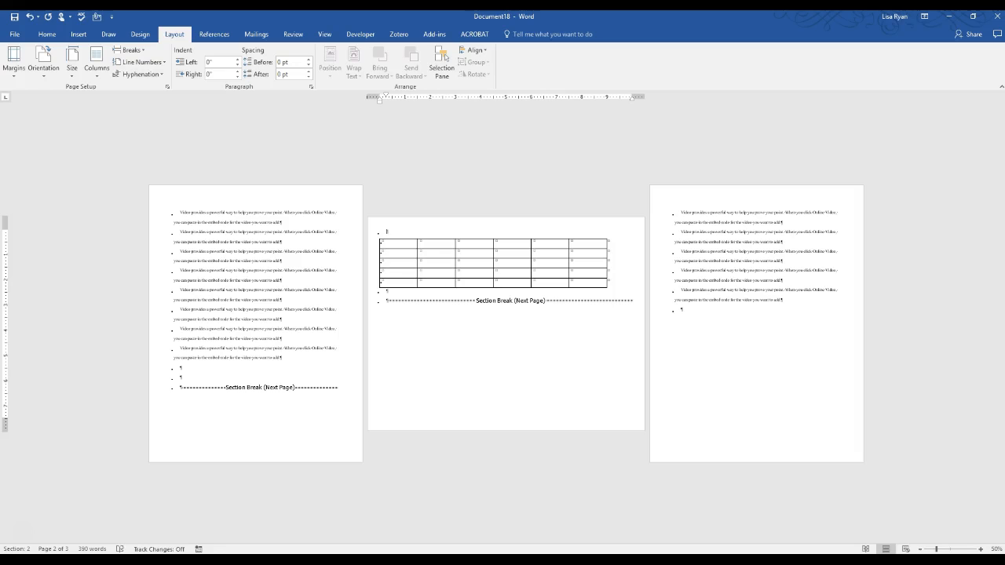
Step: Set the top, bottom, left and right margins to 0.5" and apply them to the whole document
click(13, 62)
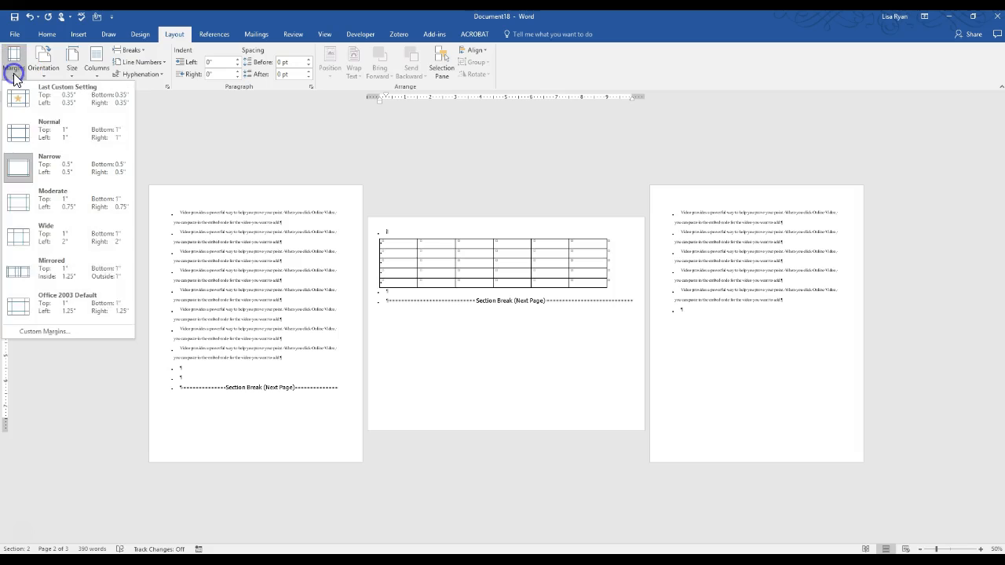
click(52, 333)
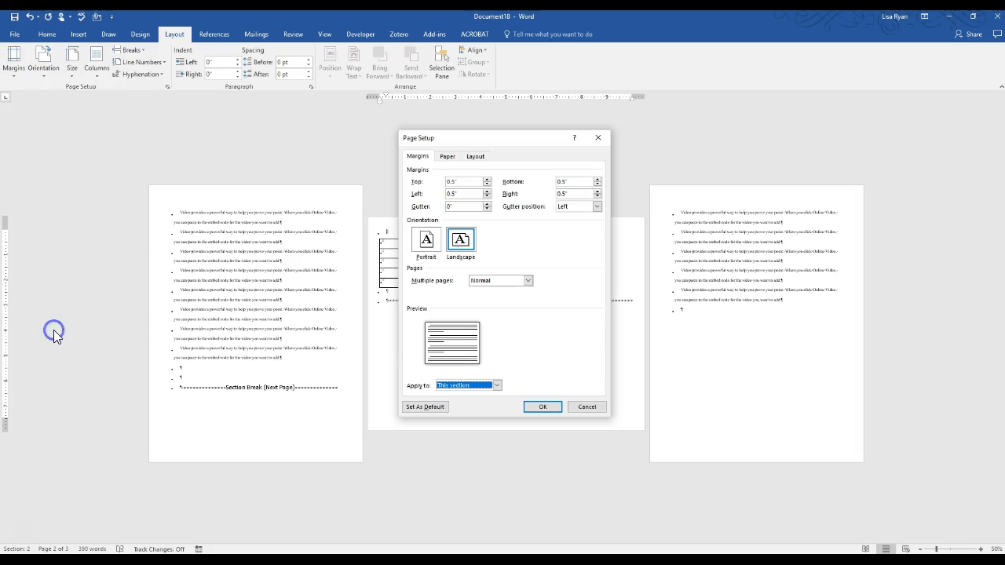
click(497, 386)
click(473, 407)
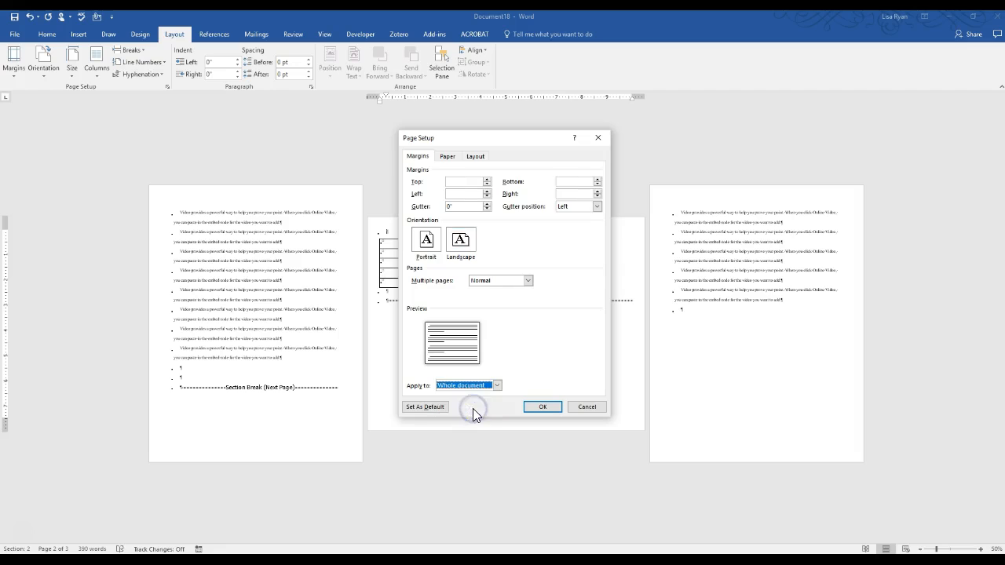
click(458, 180)
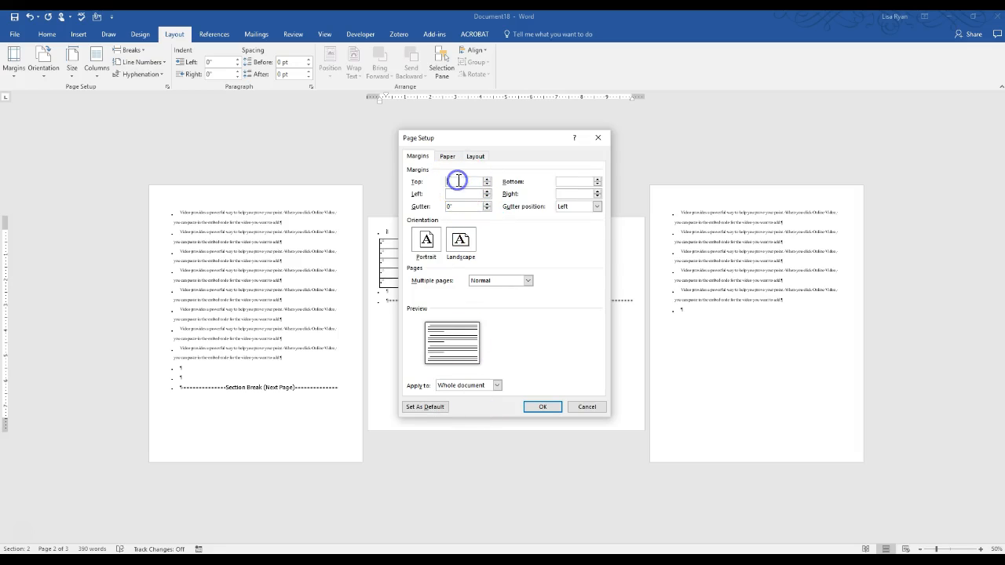
text(.5)
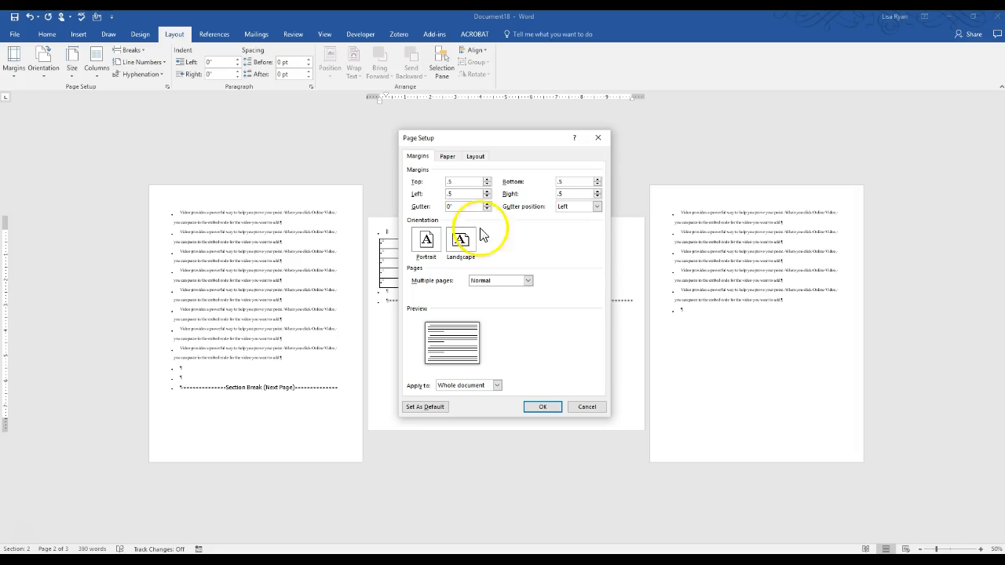
click(549, 409)
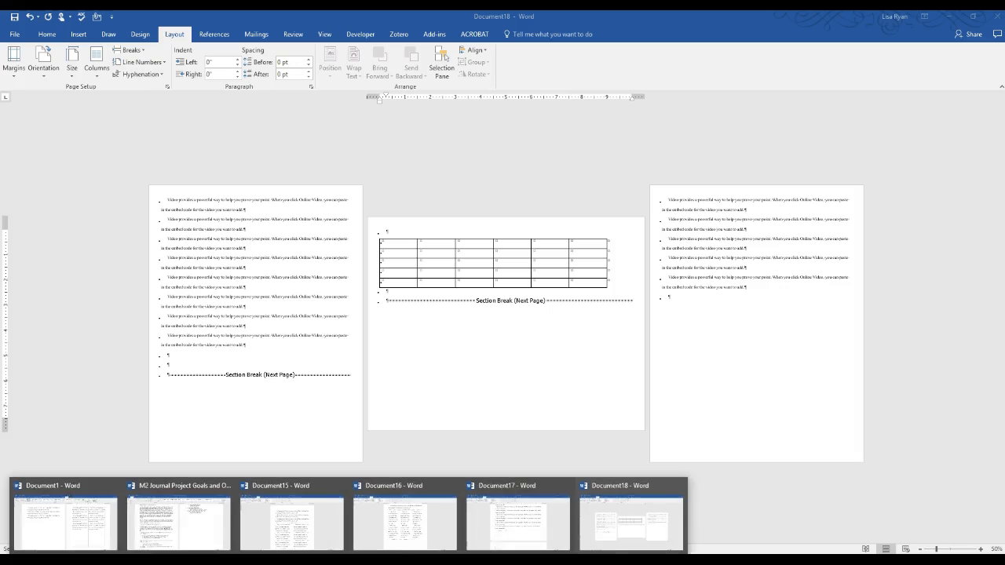
Step: Switch to Document16 to review its three-column layout with the continuous section break, and return to Document18
mouse_move(502, 521)
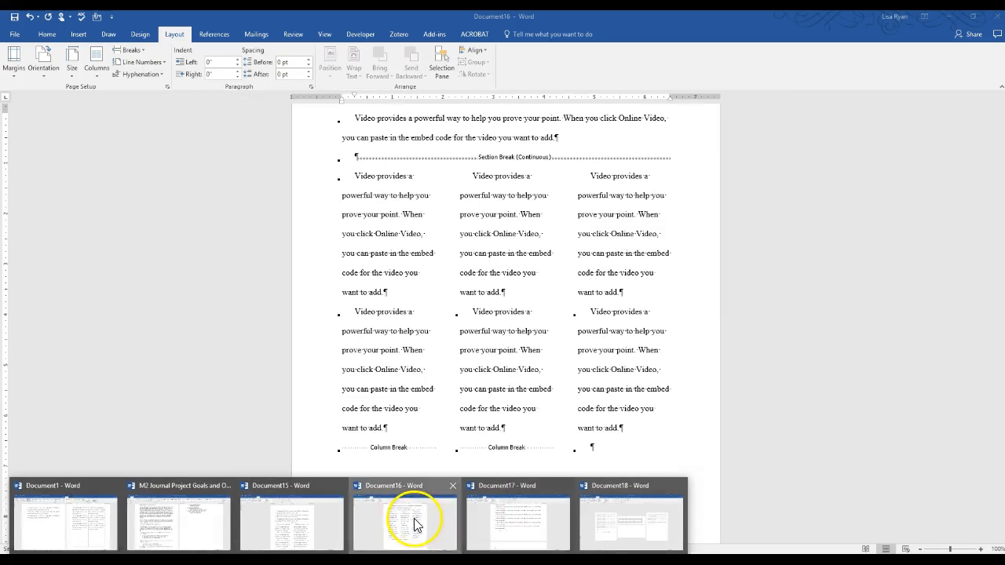
click(414, 522)
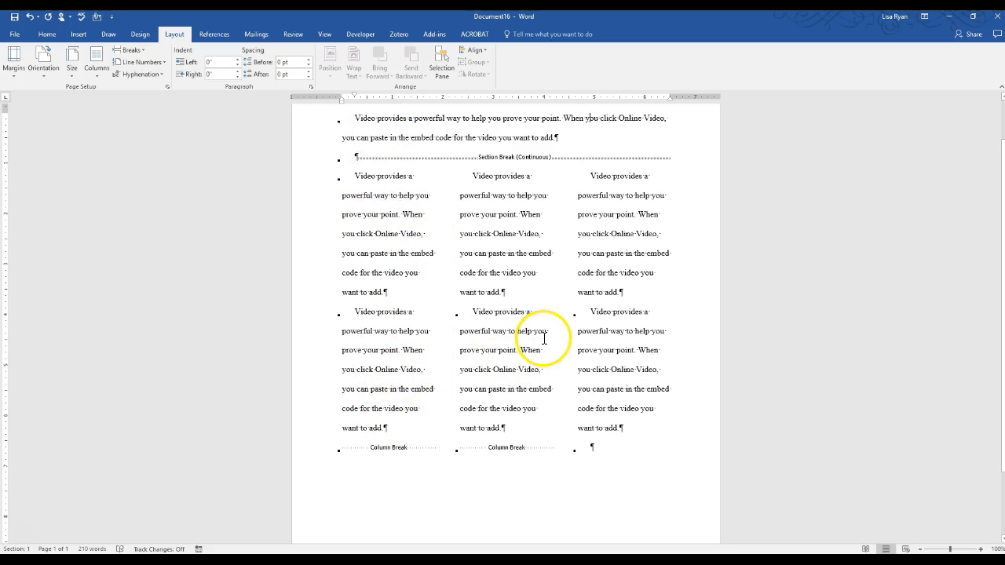
click(351, 561)
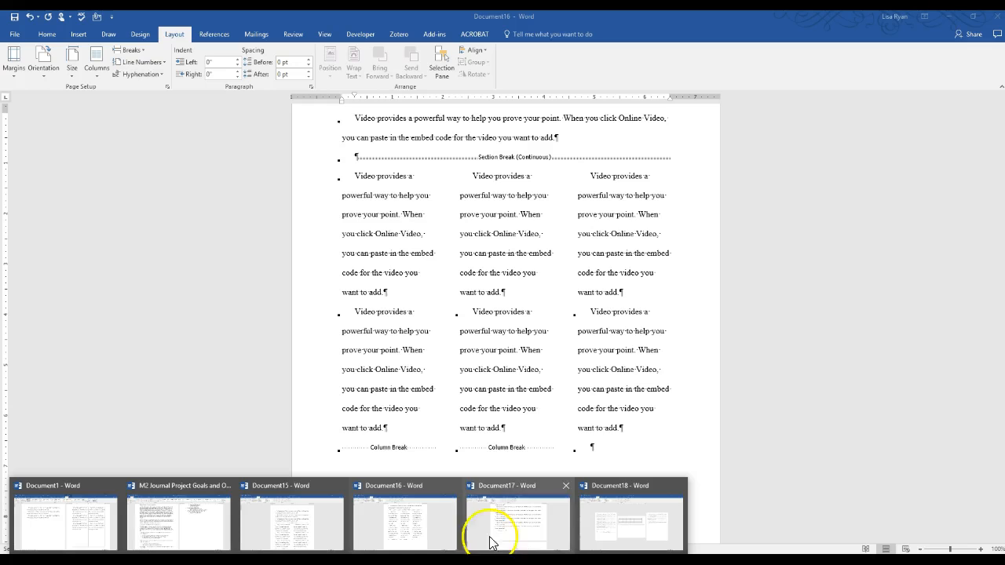
click(613, 518)
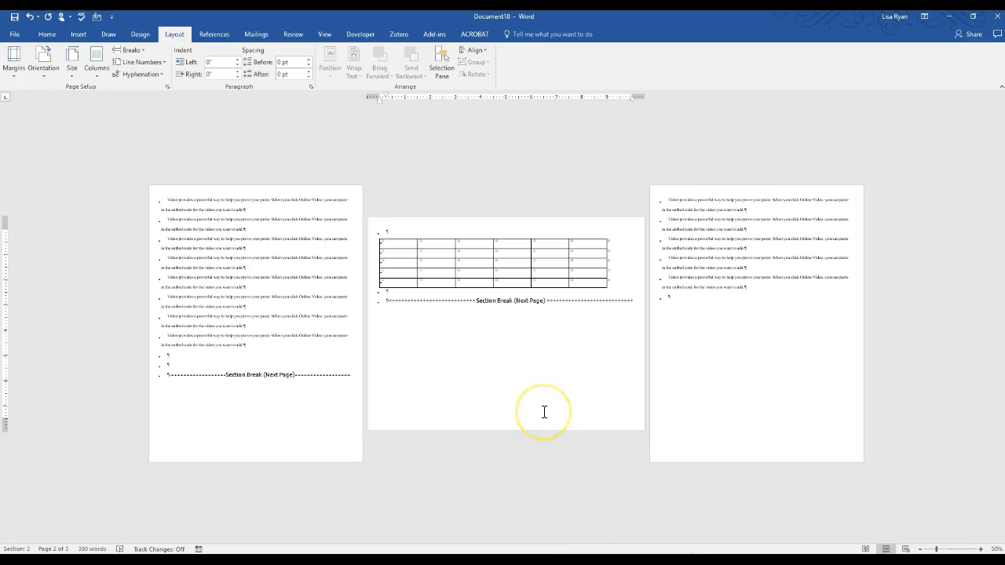